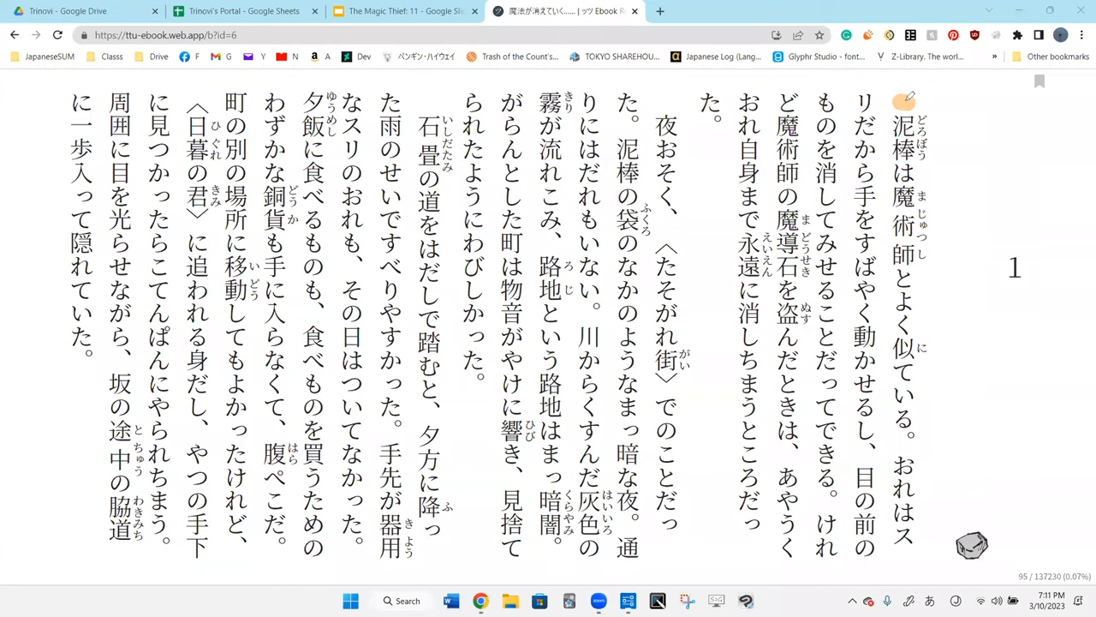
- Bracket the first sentence in orange, then undo the stray mark beside 術 and the end bracket
left_click_drag(891, 101, 945, 122)
left_click_drag(900, 436, 937, 421)
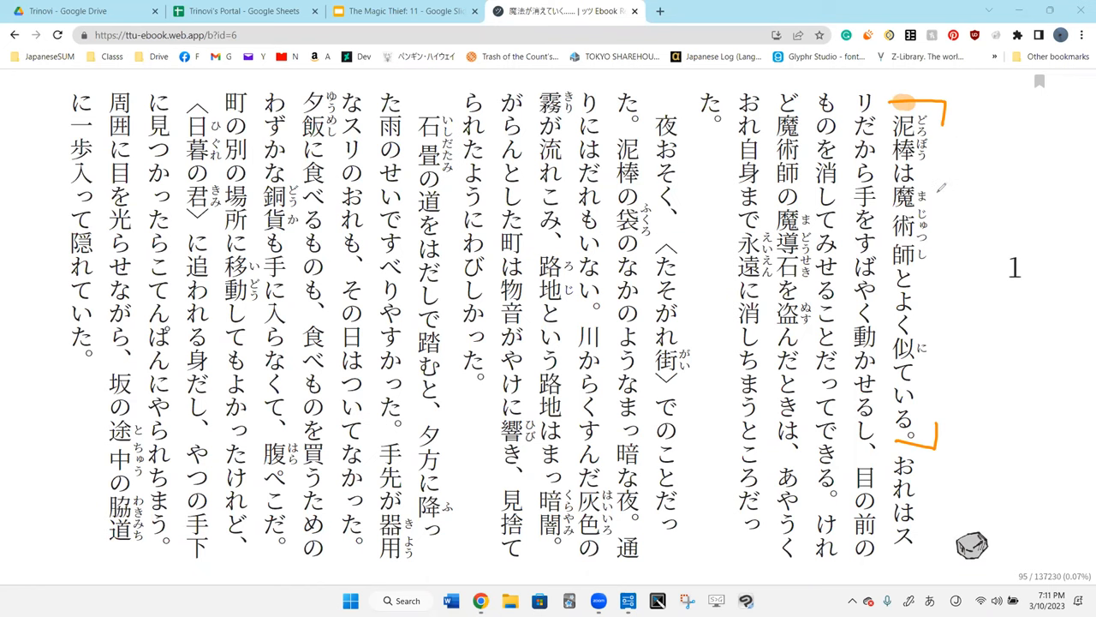
mouse_move(945, 207)
left_mouse_down()
mouse_move(946, 242)
mouse_move(947, 209)
left_mouse_up()
key("ctrl+z")
key("ctrl+z")
key("ctrl+z")
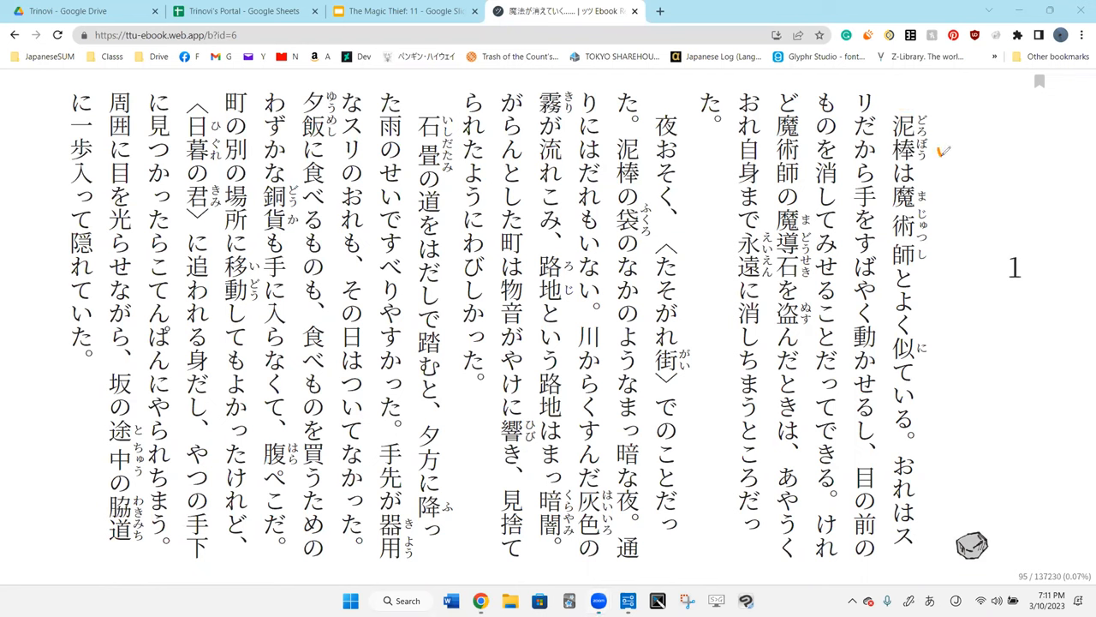
- Redraw the top mark, doodle hearts in the margin and re-mark the first sentence's end
mouse_move(971, 170)
left_mouse_down()
mouse_move(942, 150)
mouse_move(972, 184)
mouse_move(959, 239)
left_mouse_up()
left_click_drag(925, 273, 935, 283)
left_click_drag(939, 369, 959, 394)
mouse_move(808, 469)
left_mouse_down()
mouse_move(844, 493)
mouse_move(897, 446)
mouse_move(966, 488)
left_mouse_up()
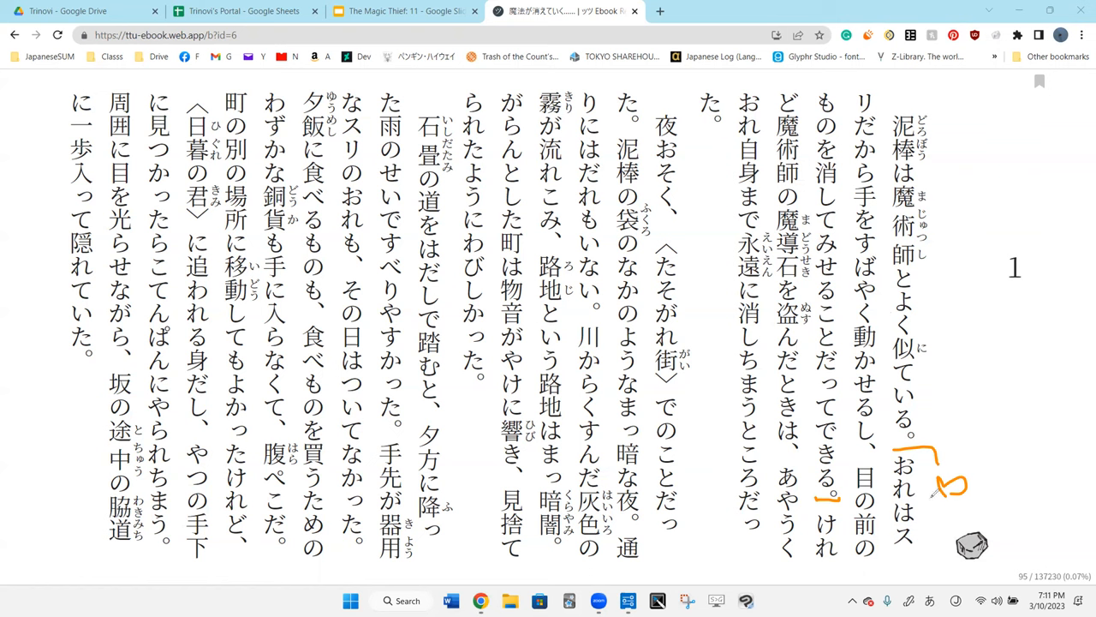
- Underline the second sentence's start and 動かせる, with hearts doodled down the right margin
left_click_drag(929, 492, 946, 501)
left_click_drag(852, 124, 852, 175)
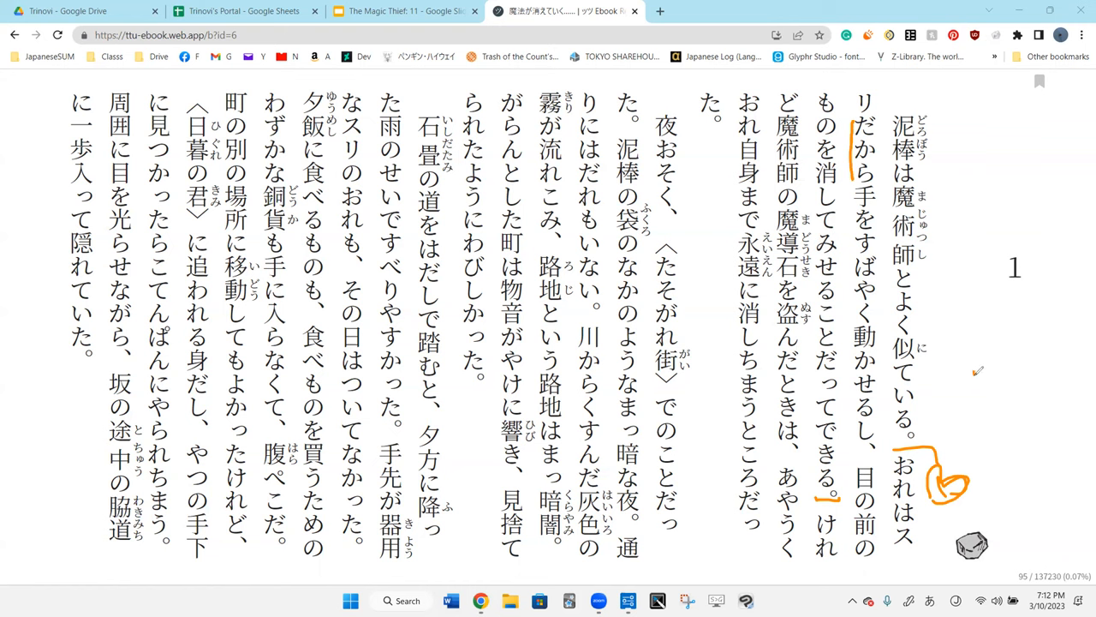
left_click_drag(976, 371, 993, 369)
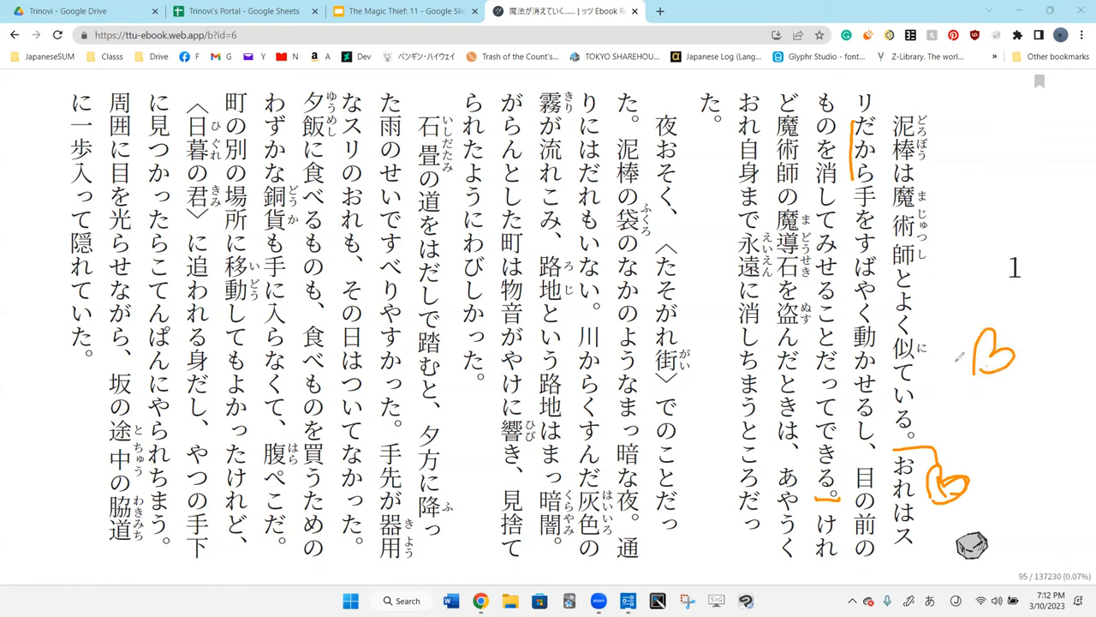
left_click_drag(928, 525, 938, 548)
left_click_drag(850, 326, 853, 412)
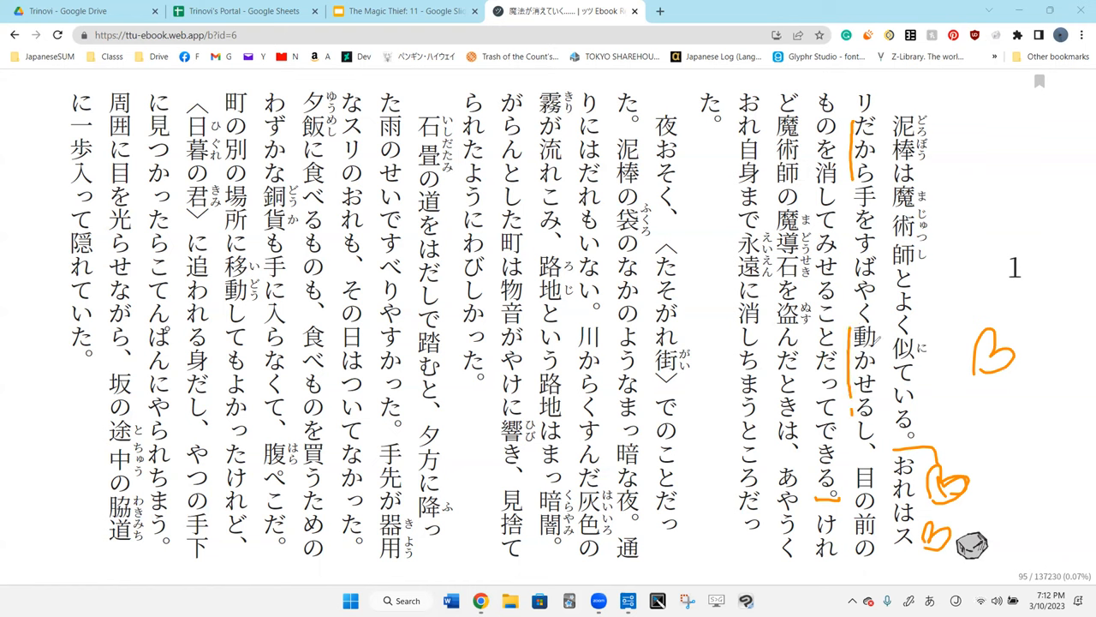
left_click_drag(993, 419, 1019, 415)
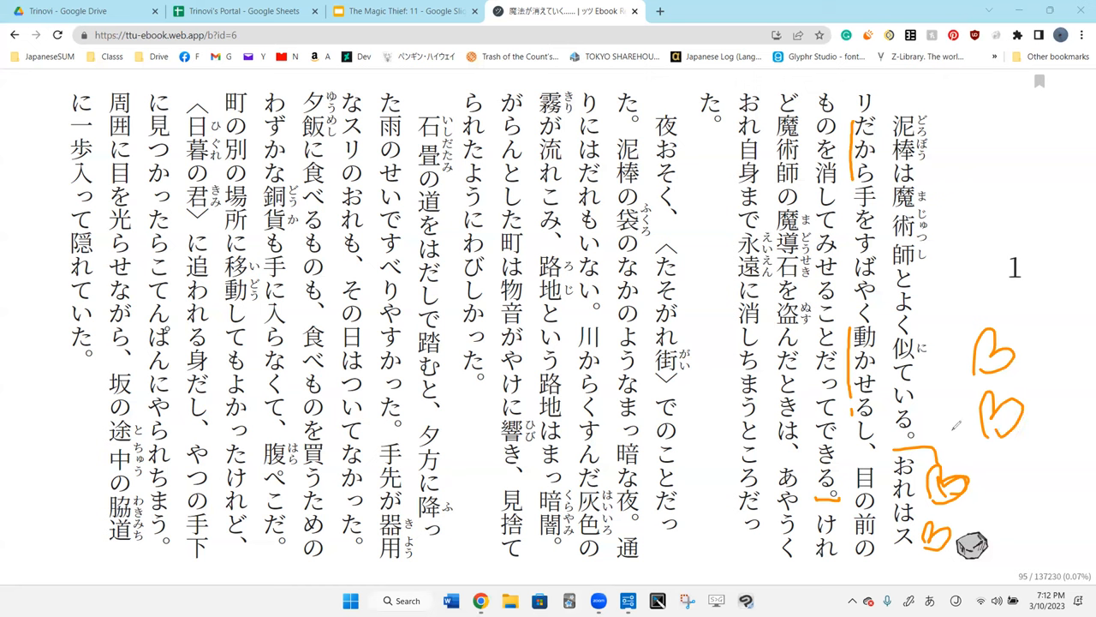
left_click_drag(951, 432, 976, 441)
left_click_drag(967, 279, 993, 282)
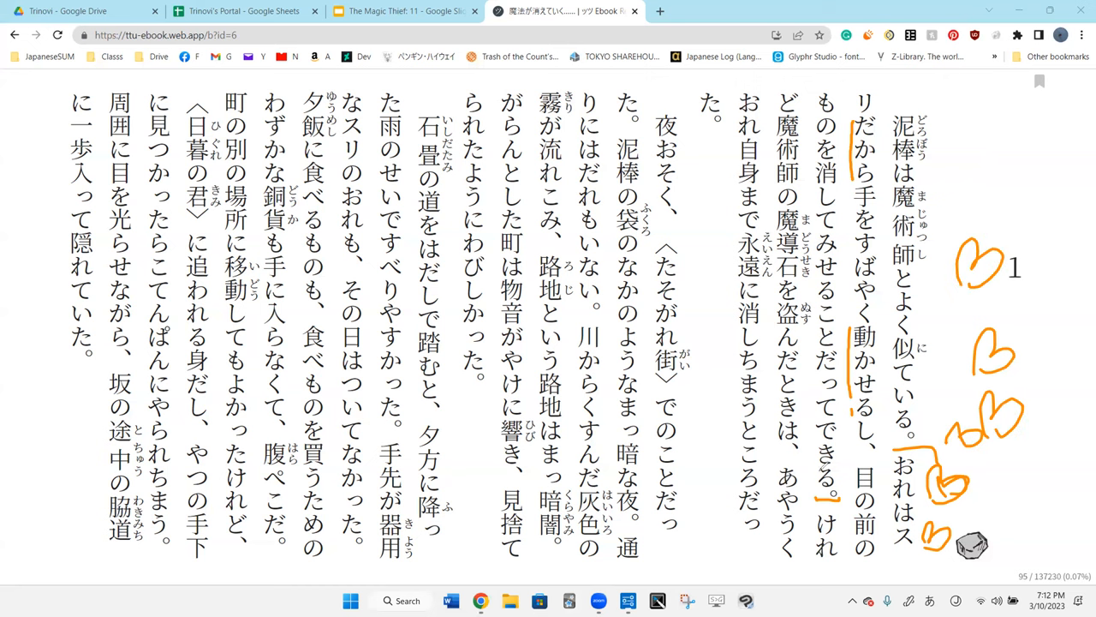
- Underline できる, then erase the margin hearts and undo all the underlines
left_click_drag(815, 435, 814, 486)
left_click_drag(816, 420, 814, 376)
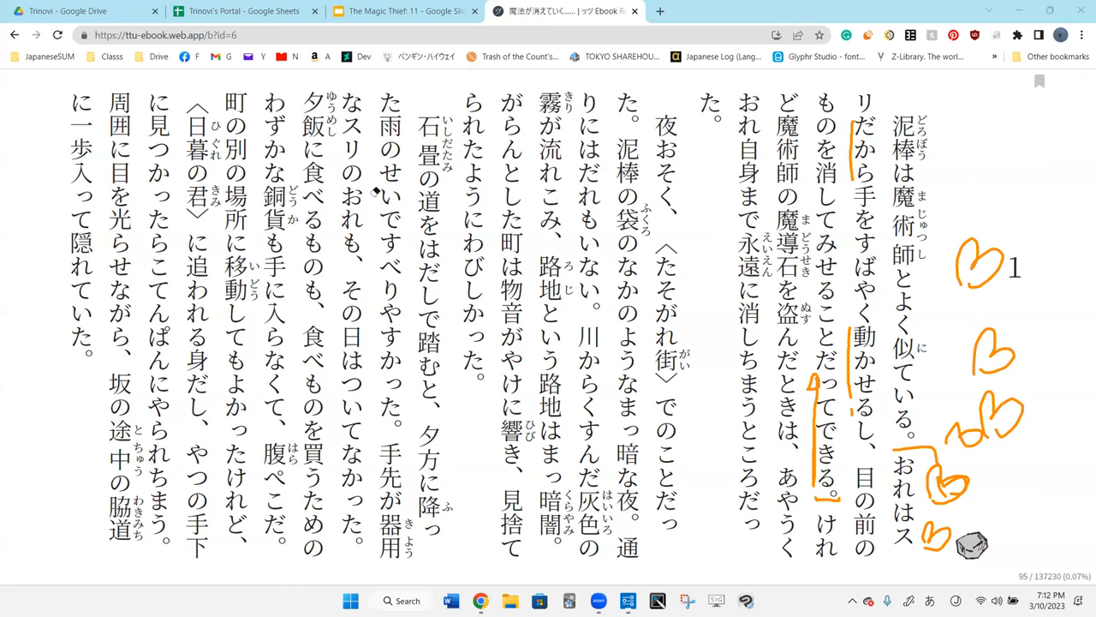
left_click_drag(959, 428, 926, 542)
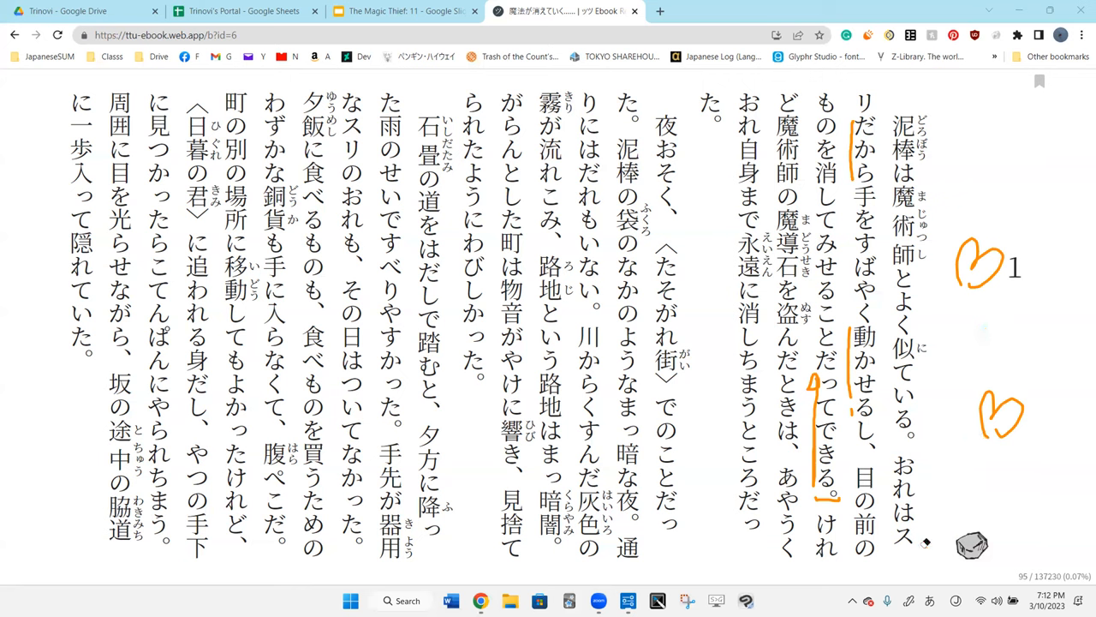
key("ctrl+z")
key("ctrl+z")
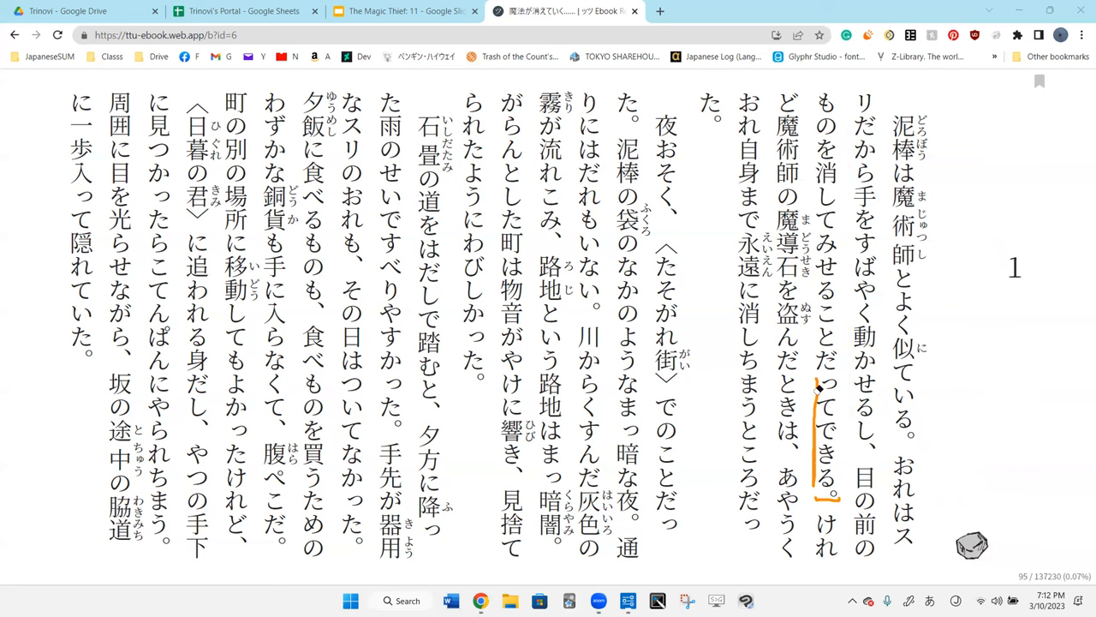
key("ctrl+z")
- Box だって and undo it, hook the paragraph end た。, and extend the mark after できる。 into a V
left_click_drag(815, 344, 811, 338)
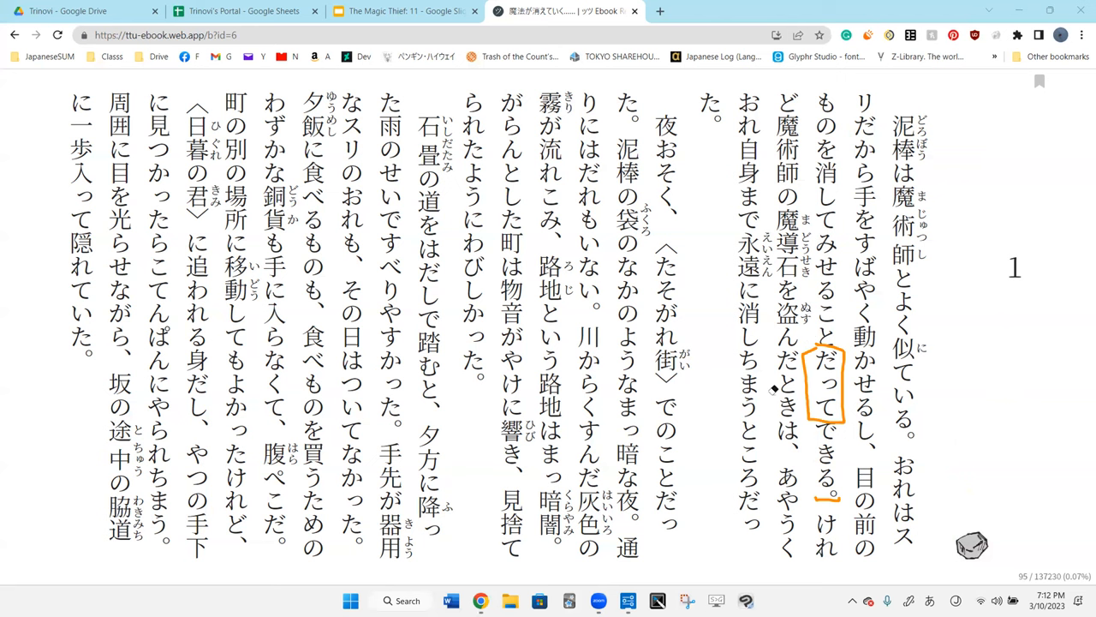
key("ctrl+z")
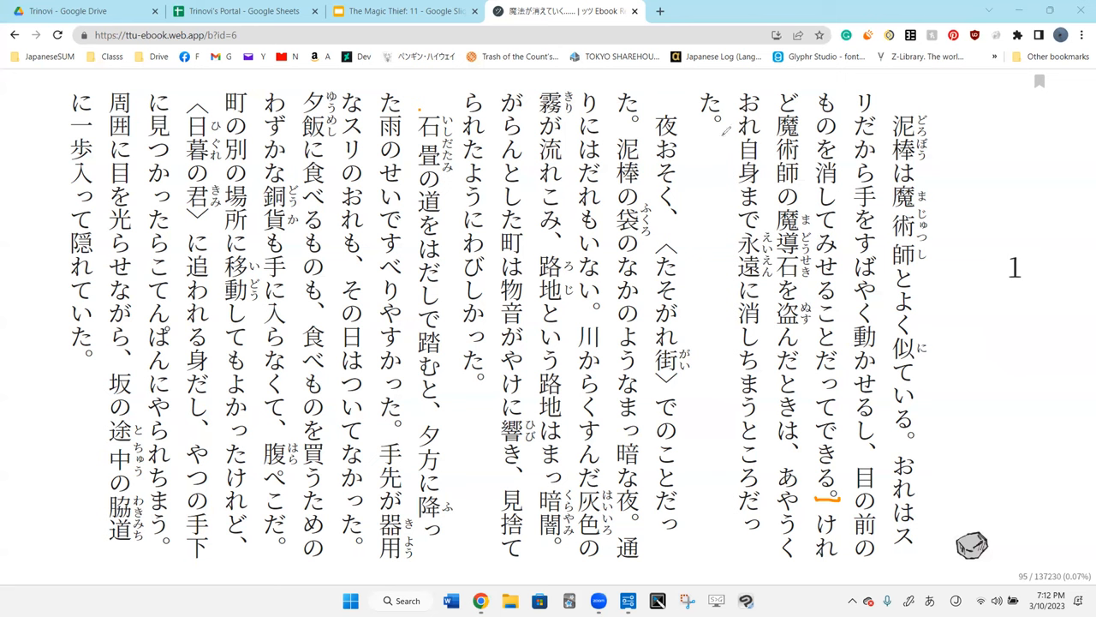
left_click_drag(690, 95, 715, 131)
left_click_drag(844, 501, 848, 495)
left_click_drag(848, 505, 851, 519)
- Loop おれ, stack hearts up the right margin and add a mark beside おれ自身
left_click_drag(870, 447, 913, 435)
left_click_drag(931, 358, 959, 359)
left_click_drag(945, 319, 968, 342)
left_click_drag(955, 282, 966, 265)
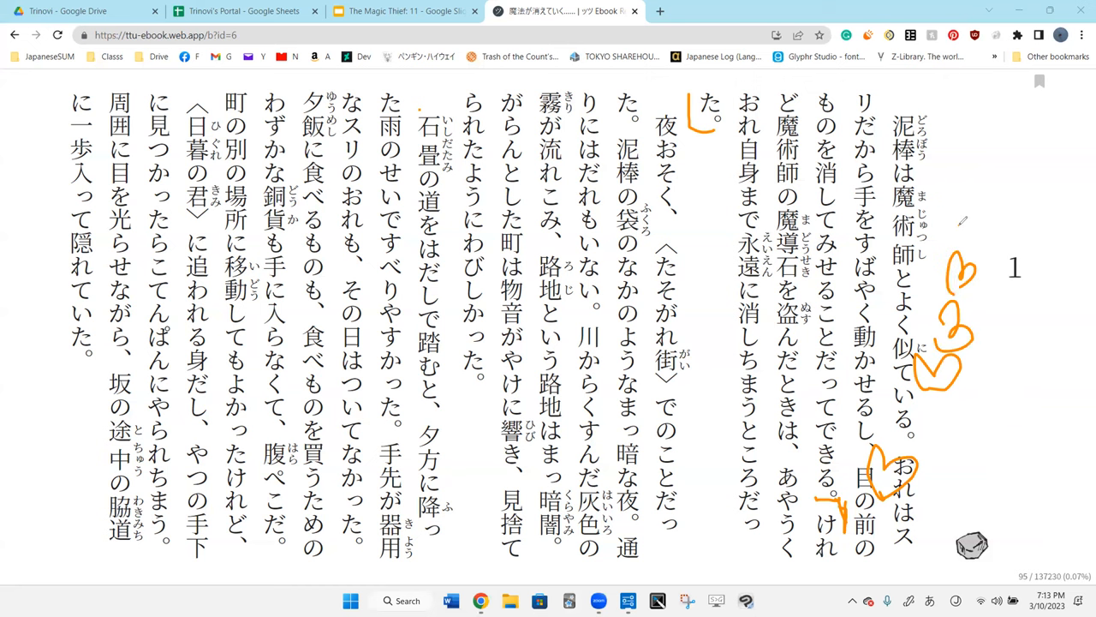
mouse_move(961, 221)
left_mouse_down()
mouse_move(966, 207)
mouse_move(976, 214)
left_mouse_up()
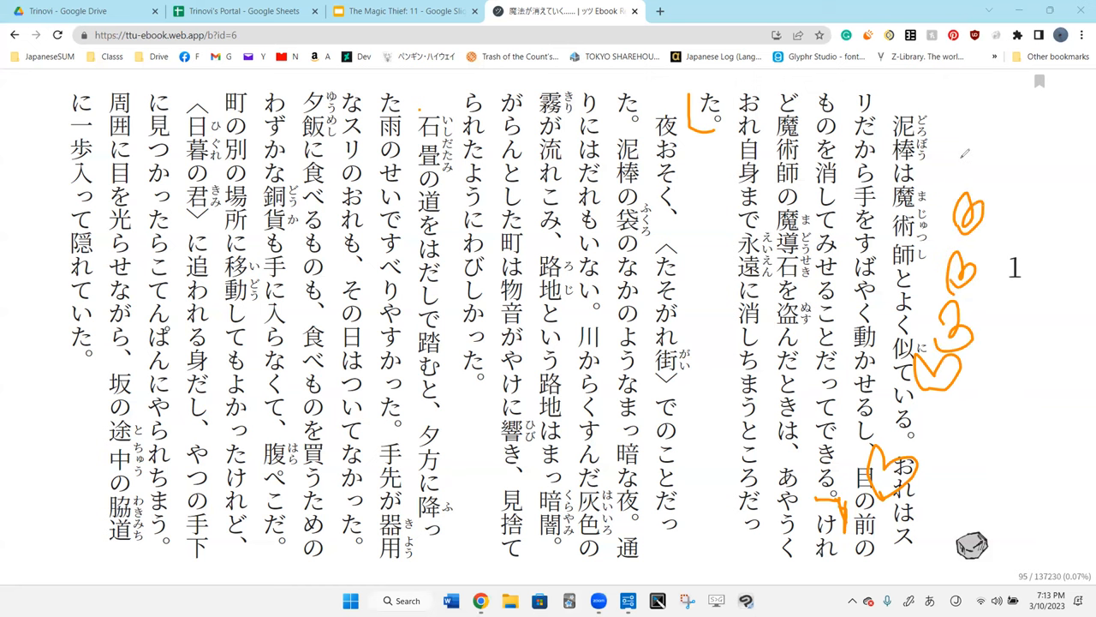
left_click_drag(964, 154, 976, 158)
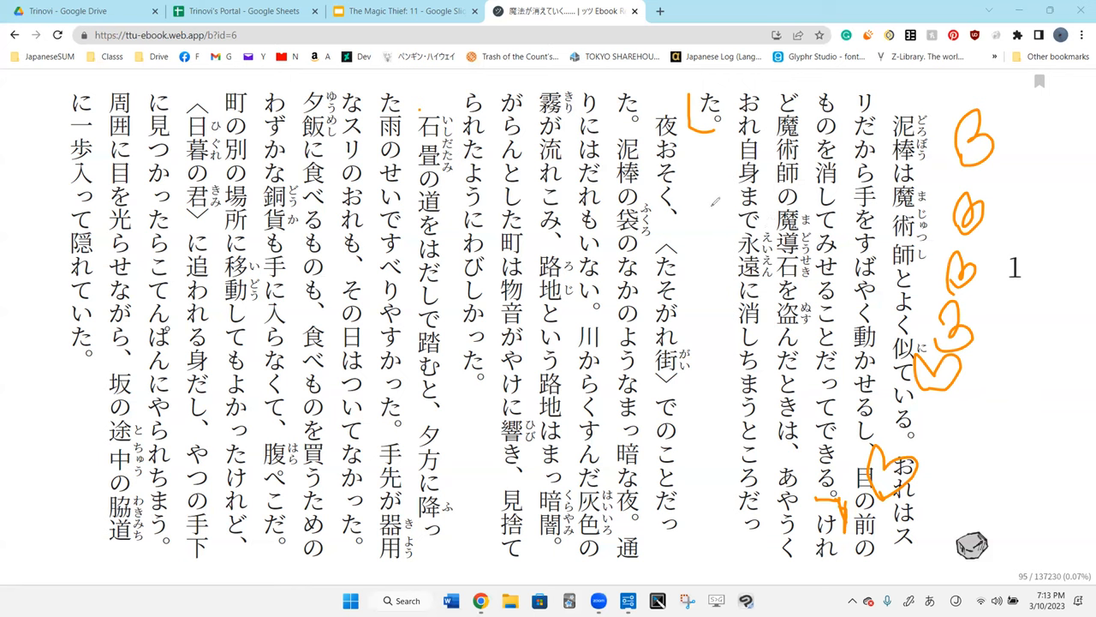
mouse_move(734, 142)
left_mouse_down()
mouse_move(731, 181)
mouse_move(710, 172)
left_mouse_up()
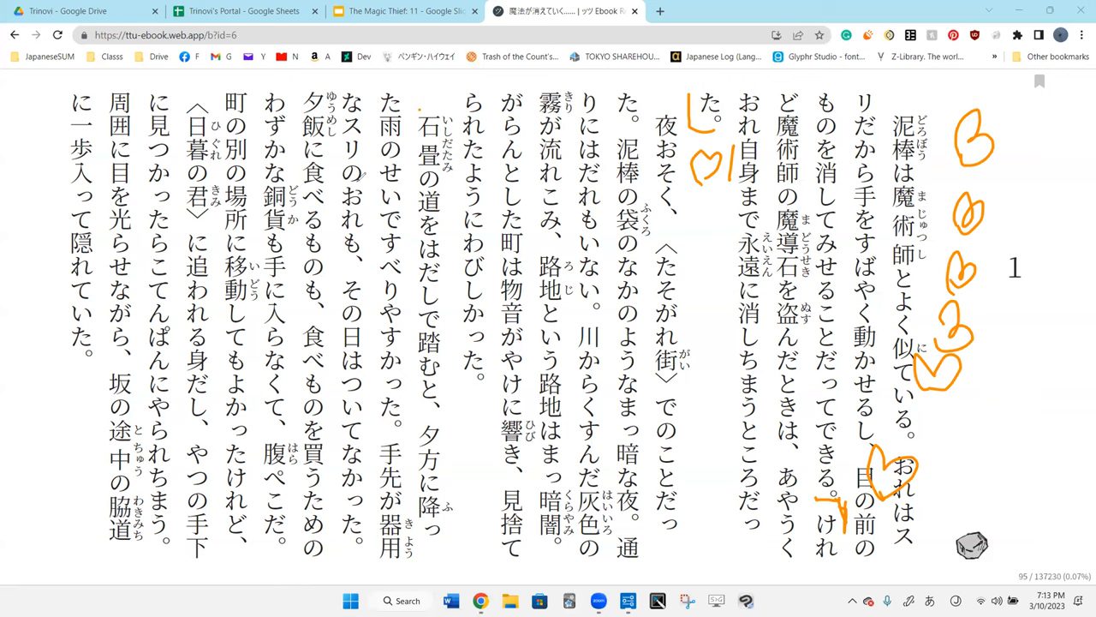
- Erase all the heart doodles from the margin
left_click(705, 167)
left_click_drag(1002, 143, 987, 100)
left_click_drag(891, 471, 942, 342)
left_click_drag(959, 274, 967, 214)
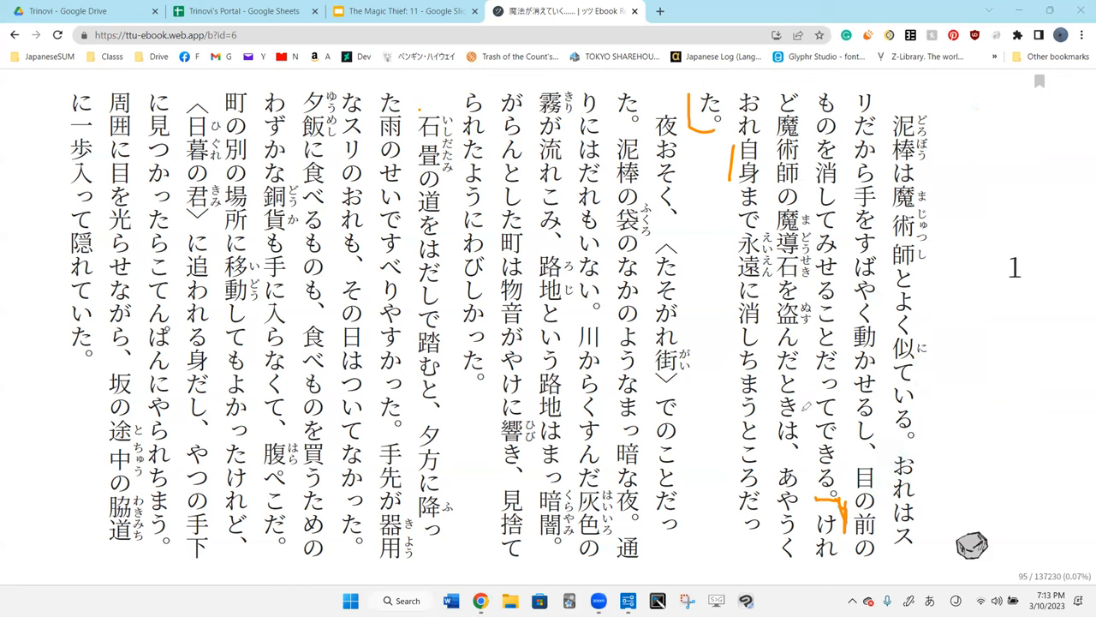
- Highlight て, curl after できる。 and note beside 永遠, then undo those strokes
left_click_drag(810, 412, 822, 390)
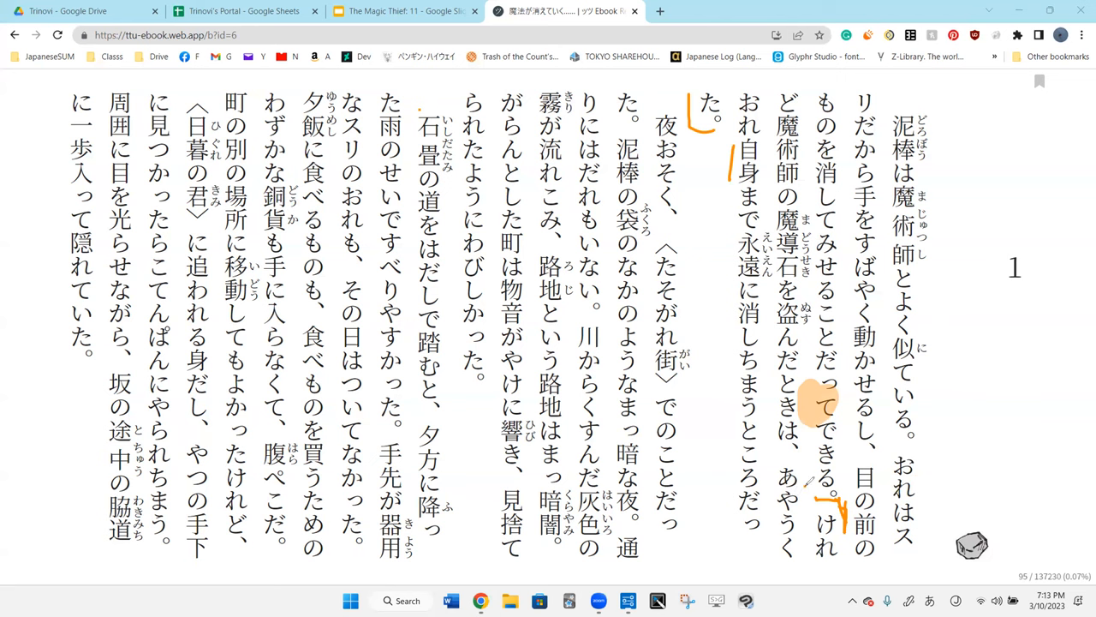
left_click_drag(800, 480, 815, 471)
mouse_move(714, 296)
left_mouse_down()
mouse_move(719, 244)
mouse_move(734, 313)
left_mouse_up()
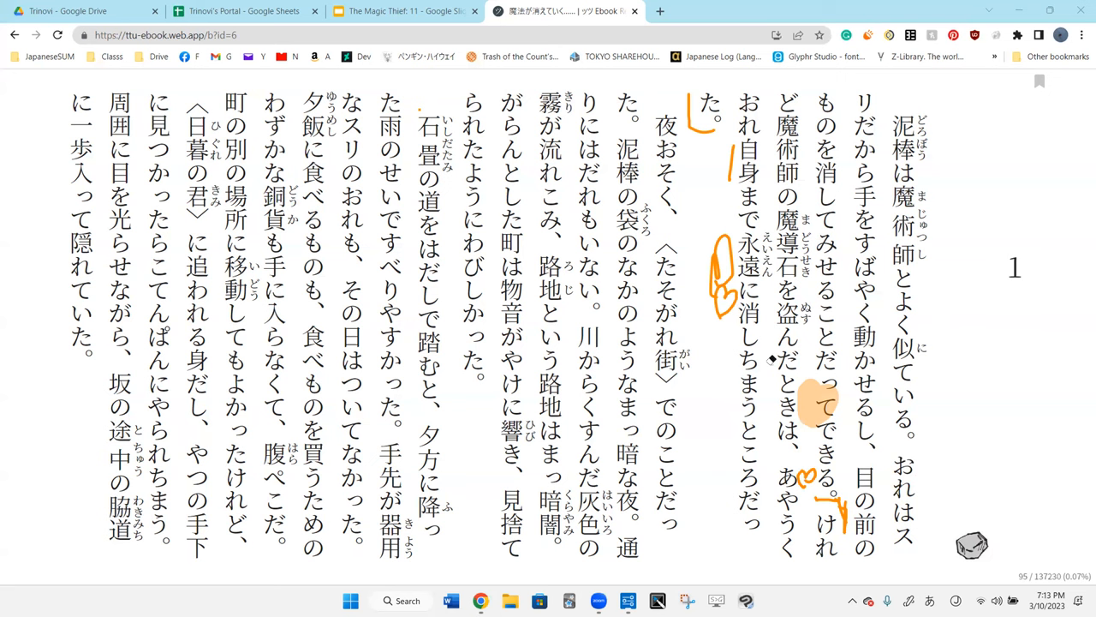
key("ctrl+z")
key("ctrl+z")
key("ctrl+z")
key("ctrl+z")
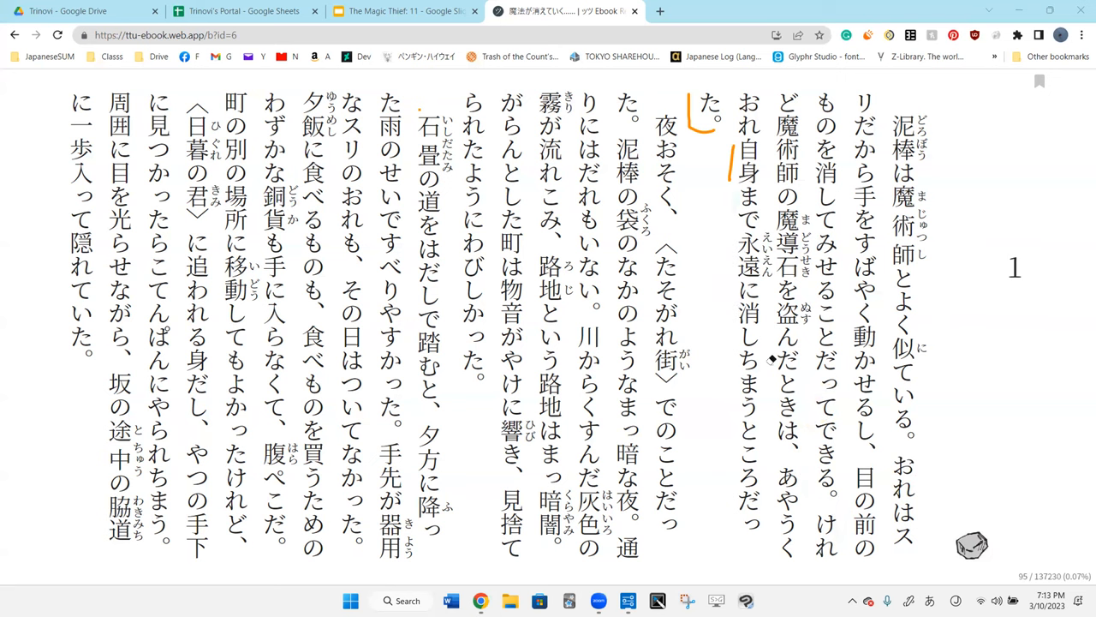
key("ctrl+z")
key("ctrl+z")
- Mark the end of the sentence ending た。 in orange and remove the heart beside it
left_click_drag(700, 151, 719, 137)
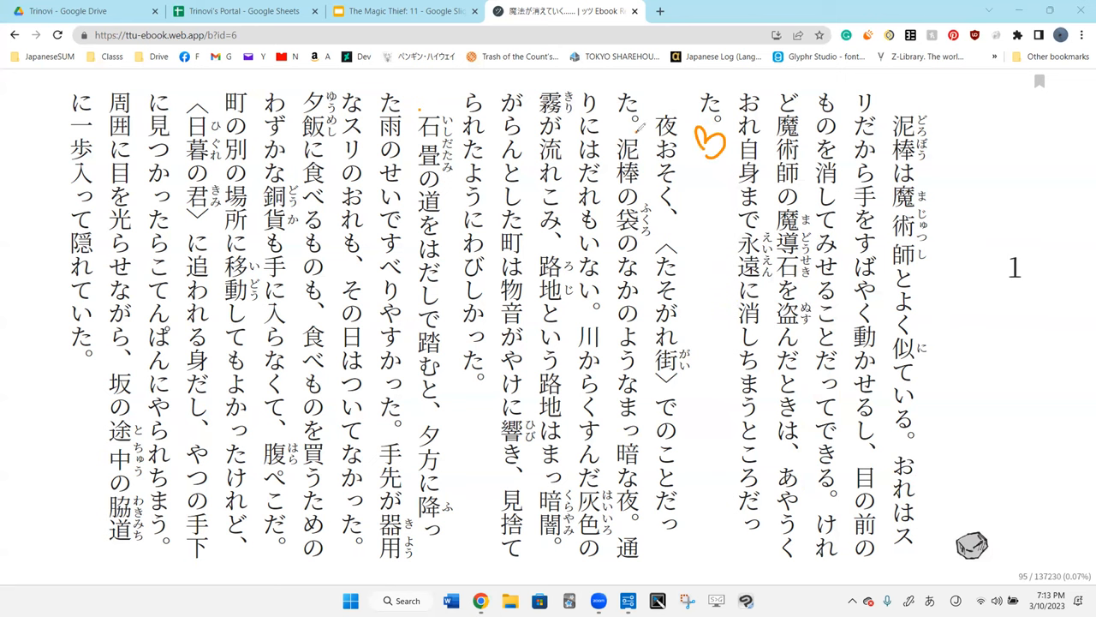
mouse_move(639, 126)
left_mouse_down()
mouse_move(609, 115)
mouse_move(689, 121)
left_mouse_up()
left_click(748, 133)
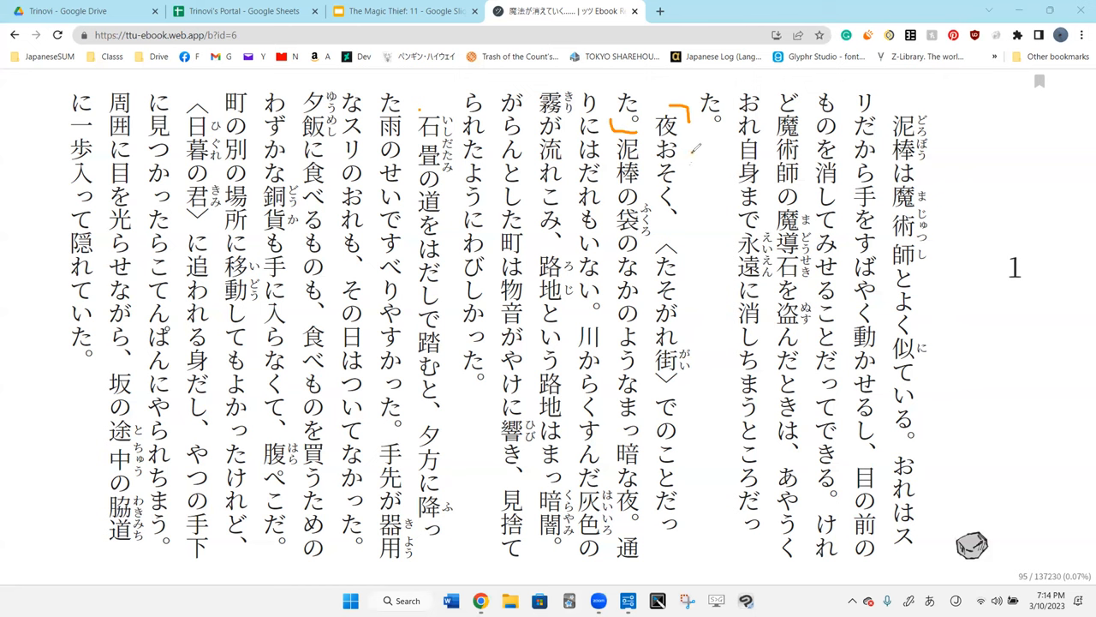
- Sketch a wavy line by 夜おそく, strokes and hearts down the column, then undo them
left_click_drag(692, 146, 691, 202)
left_click_drag(685, 396, 690, 490)
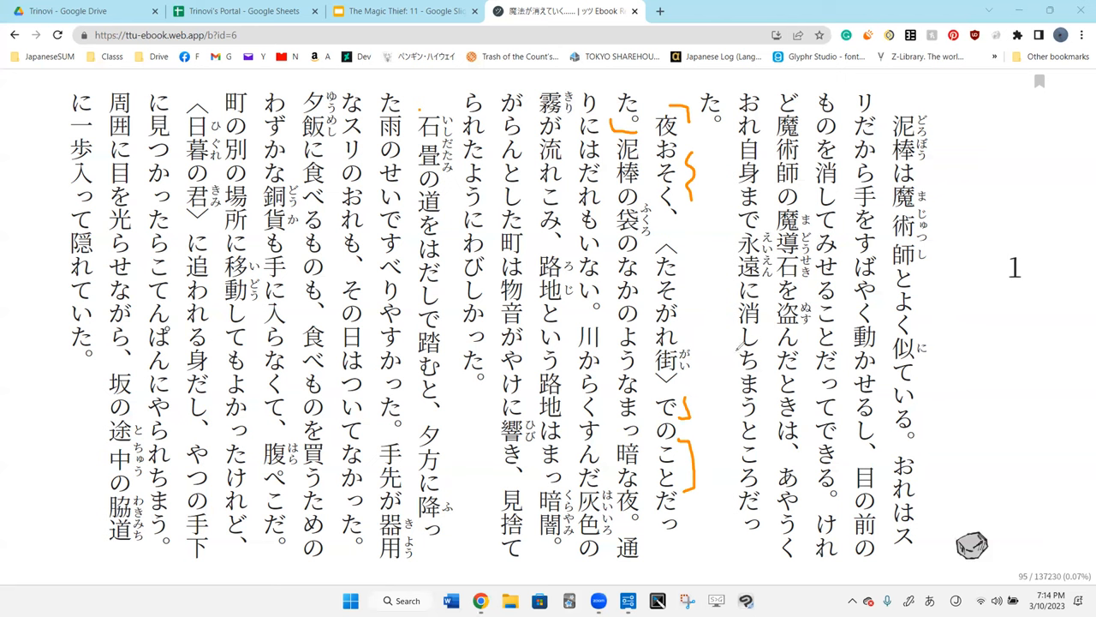
left_click_drag(714, 447, 733, 402)
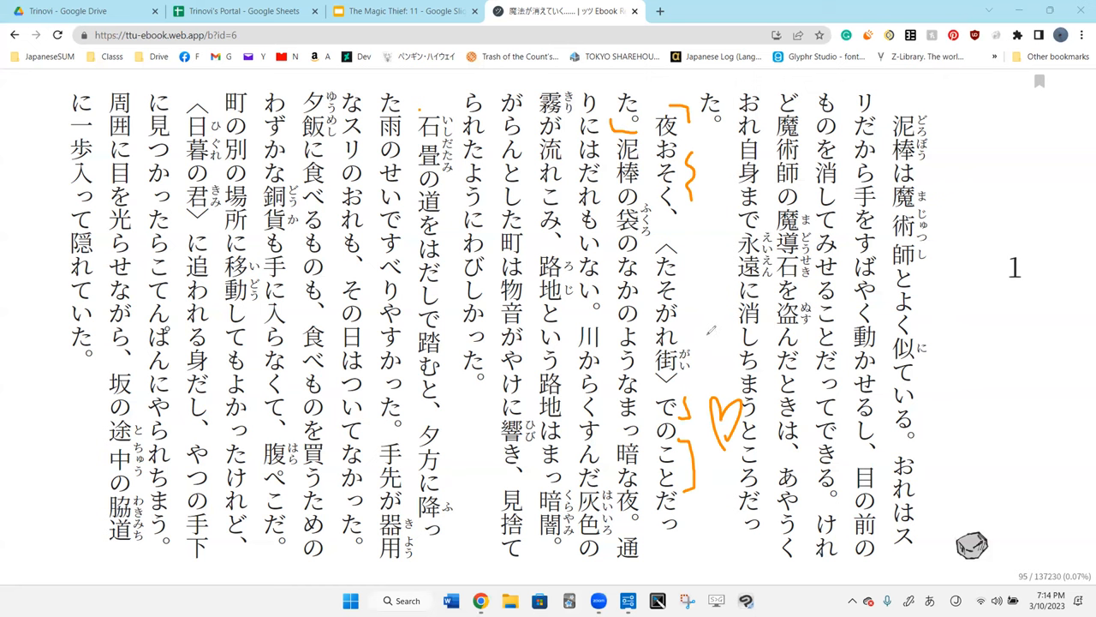
left_click_drag(709, 291, 728, 338)
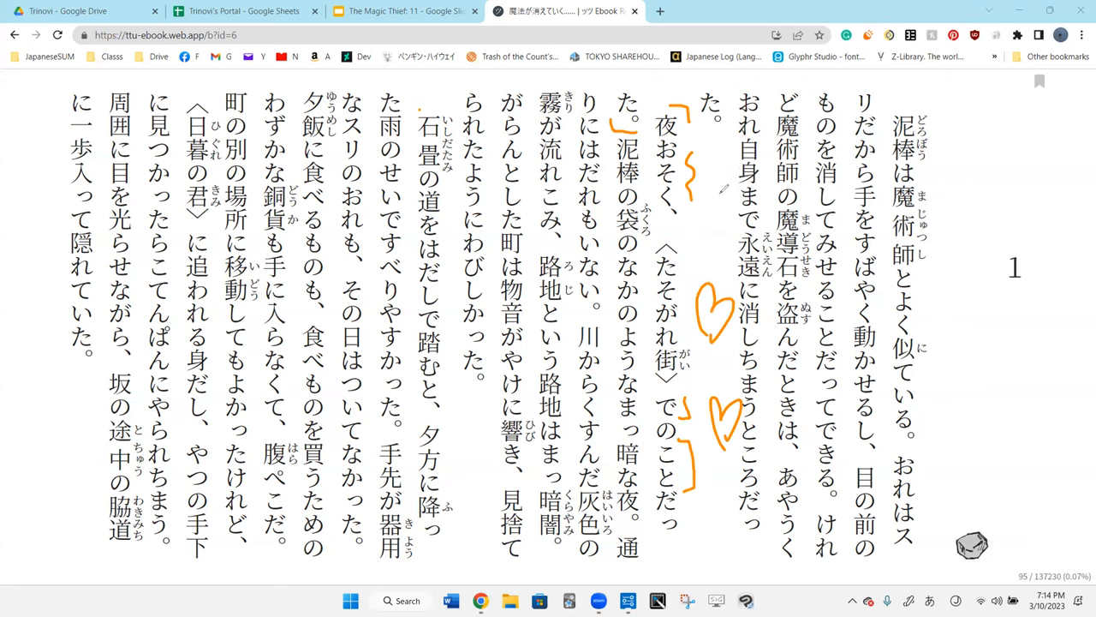
left_click_drag(719, 193, 698, 159)
key("ctrl+z")
key("ctrl+z")
key("ctrl+z")
key("ctrl+z")
key("ctrl+z")
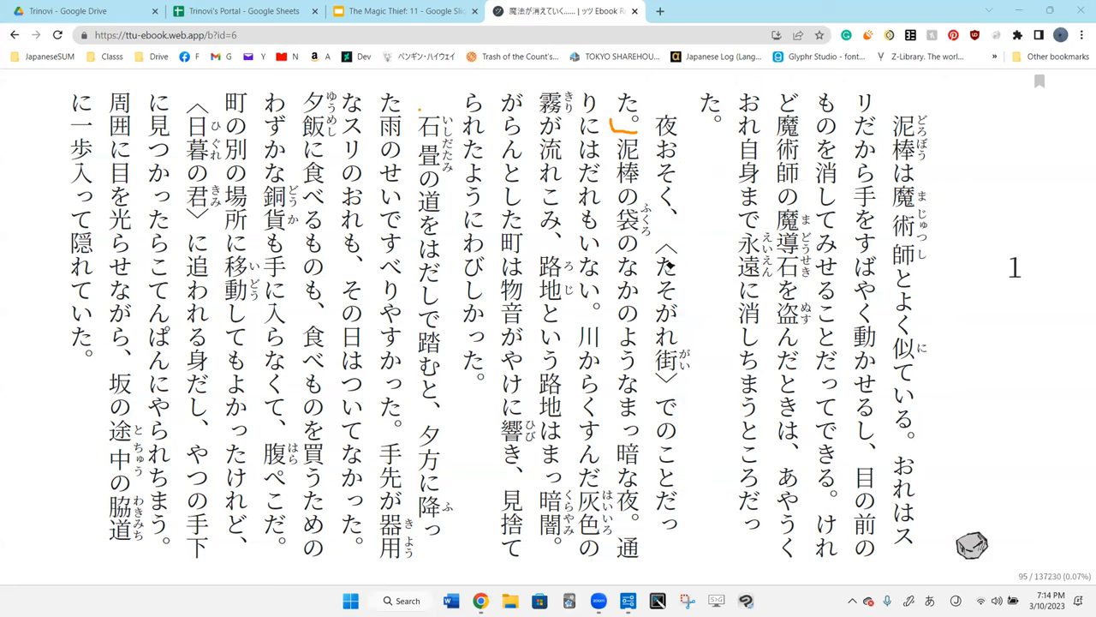
- Bracket the end of 通りにはだれもいない。 and erase a stray heart beside 永遠
left_click_drag(570, 313, 595, 317)
left_click_drag(715, 252, 737, 257)
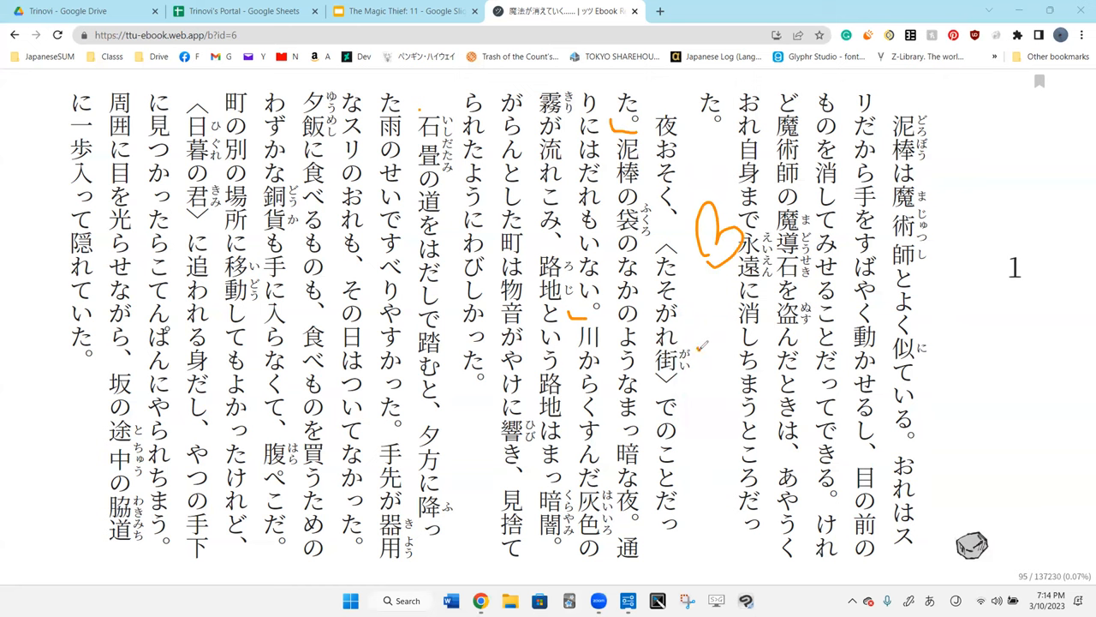
left_click_drag(737, 206, 719, 249)
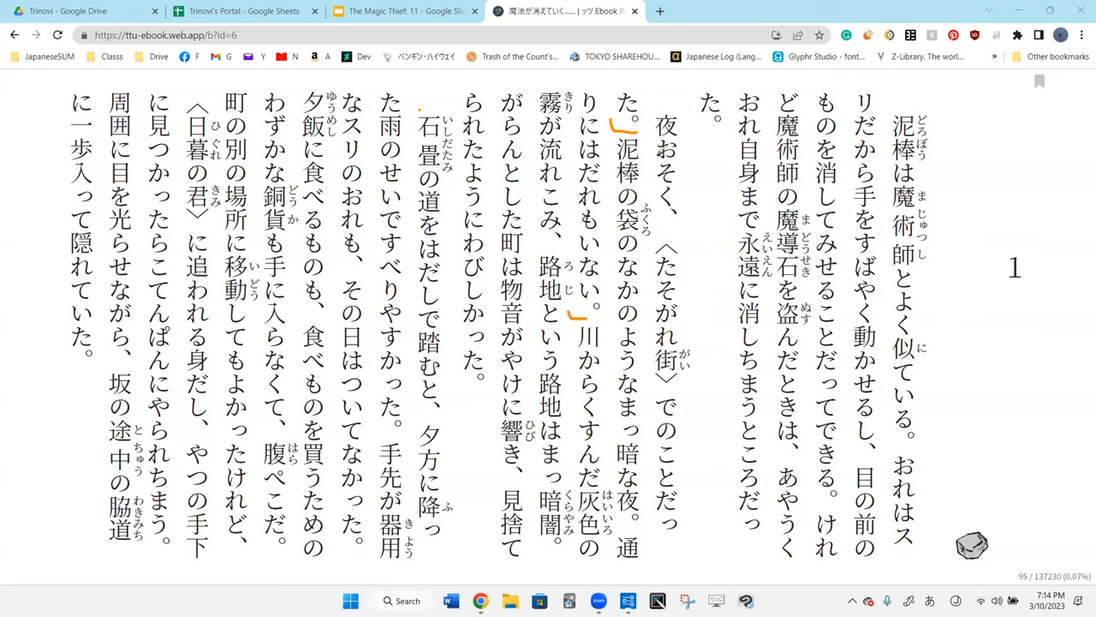
- Draw a column of hearts from ところだった up to 夜おそく
left_click_drag(715, 430, 703, 431)
left_click_drag(709, 369, 724, 368)
mouse_move(716, 272)
left_mouse_down()
mouse_move(711, 291)
mouse_move(709, 267)
mouse_move(728, 274)
left_mouse_up()
mouse_move(710, 210)
left_mouse_down()
mouse_move(706, 230)
mouse_move(660, 210)
mouse_move(745, 208)
left_mouse_up()
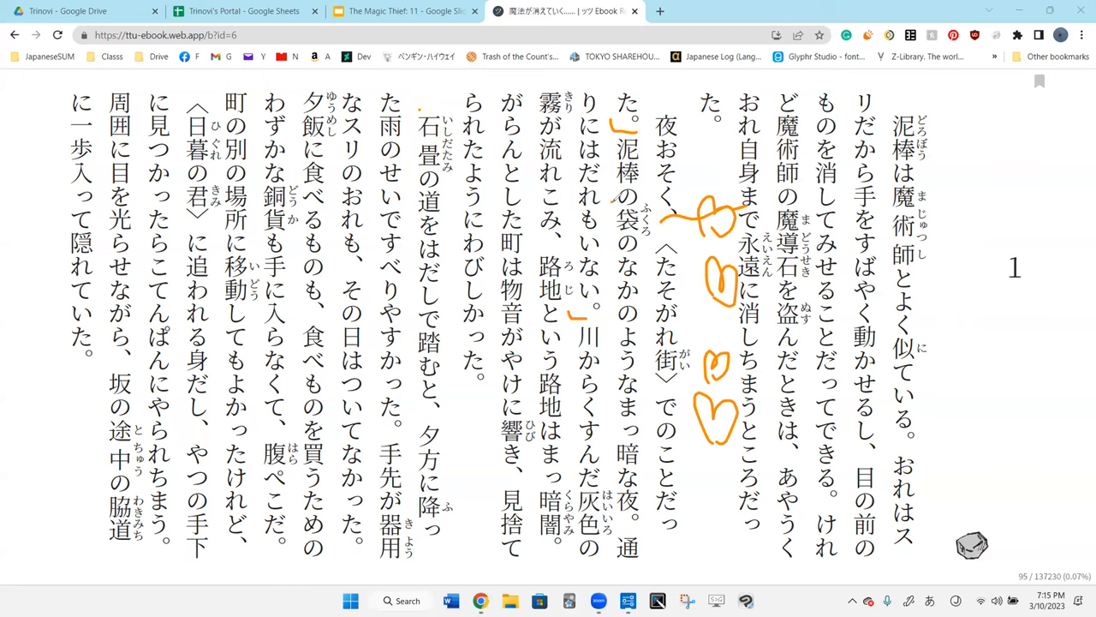
- Circle 袋 with Sack written in the margin, undo the extras, then mark the sentence ending 夜。
mouse_move(612, 201)
left_mouse_down()
mouse_move(618, 243)
mouse_move(676, 222)
mouse_move(624, 201)
left_mouse_up()
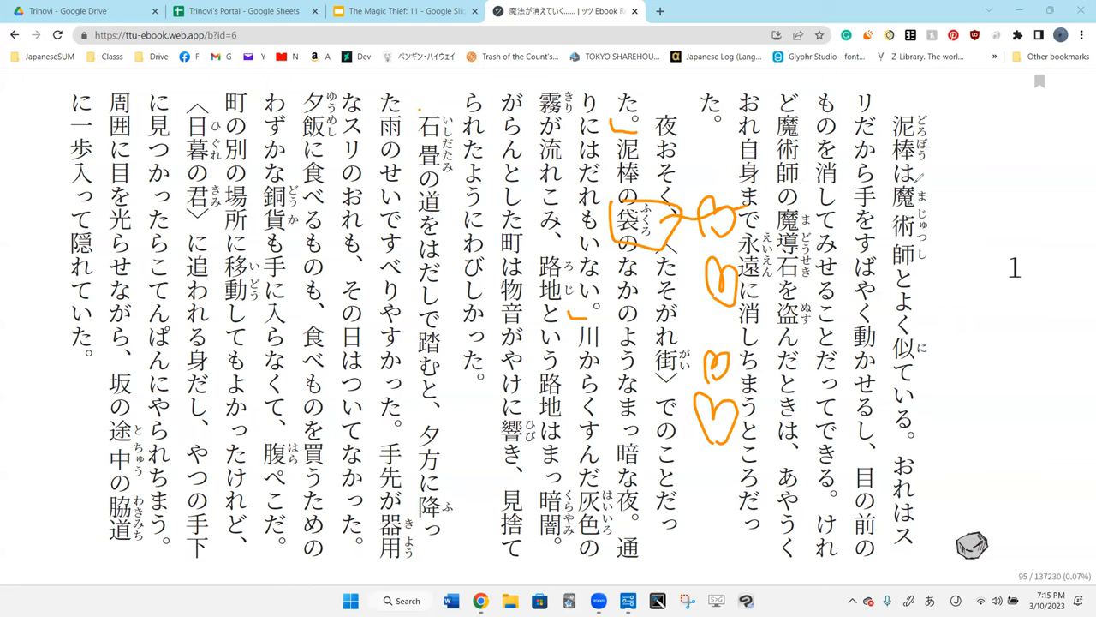
mouse_move(960, 144)
left_mouse_down()
mouse_move(952, 169)
mouse_move(1018, 167)
left_mouse_up()
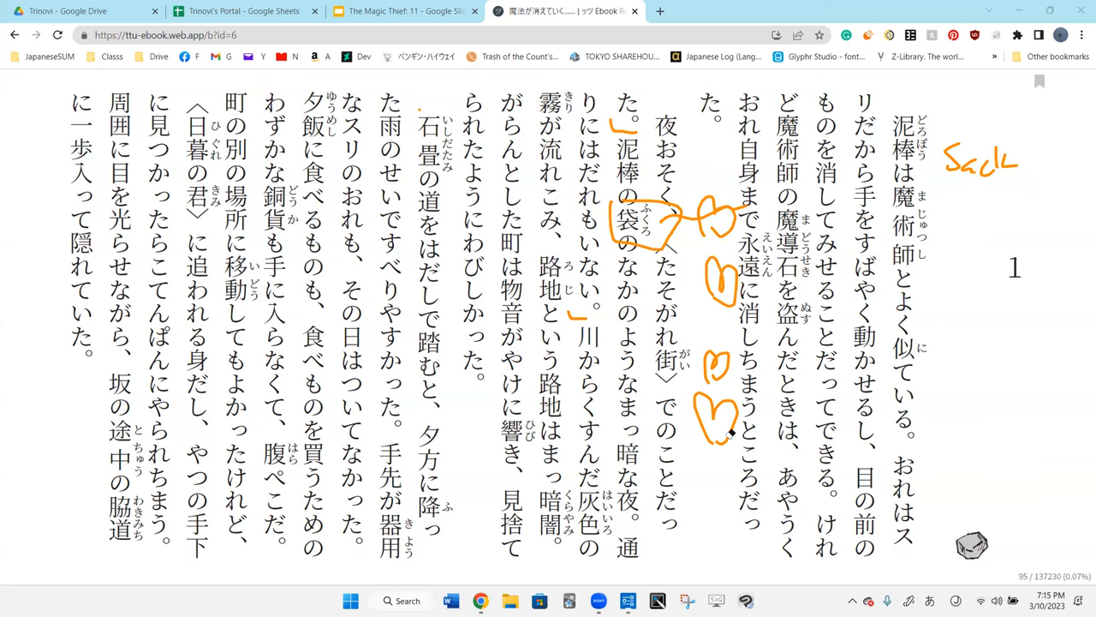
key("ctrl+z")
key("ctrl+z")
key("ctrl+z")
key("ctrl+z")
key("ctrl+z")
key("ctrl+z")
key("ctrl+z")
key("ctrl+z")
key("ctrl+z")
left_click_drag(625, 519, 646, 524)
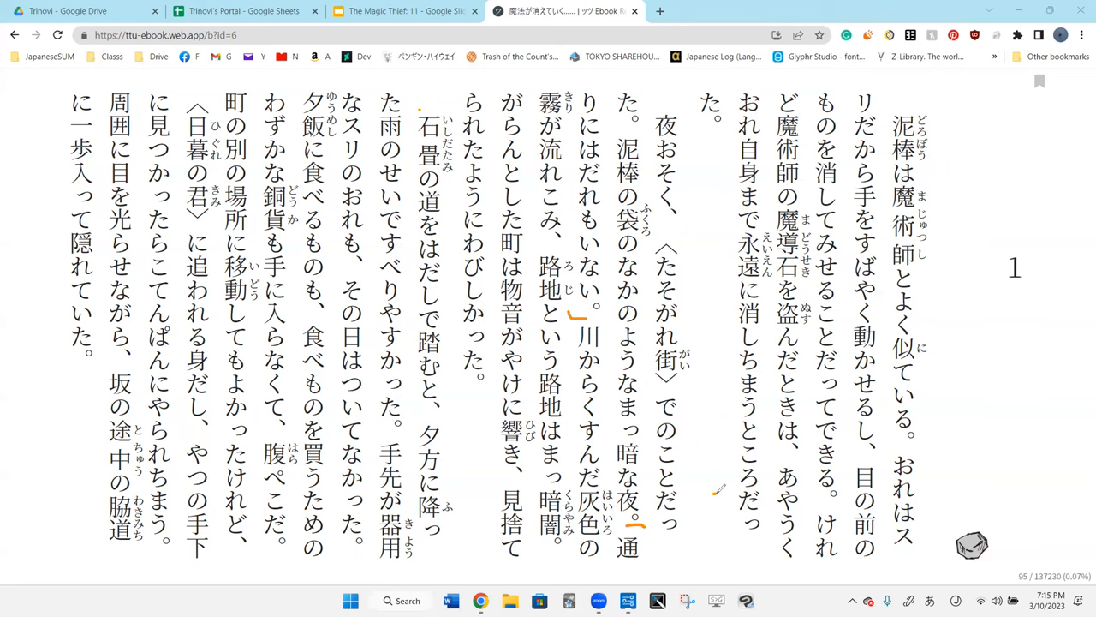
- Close the bracket under 暗闇。 and erase the heart doodle and the mark after 夜。
left_click_drag(702, 463, 724, 484)
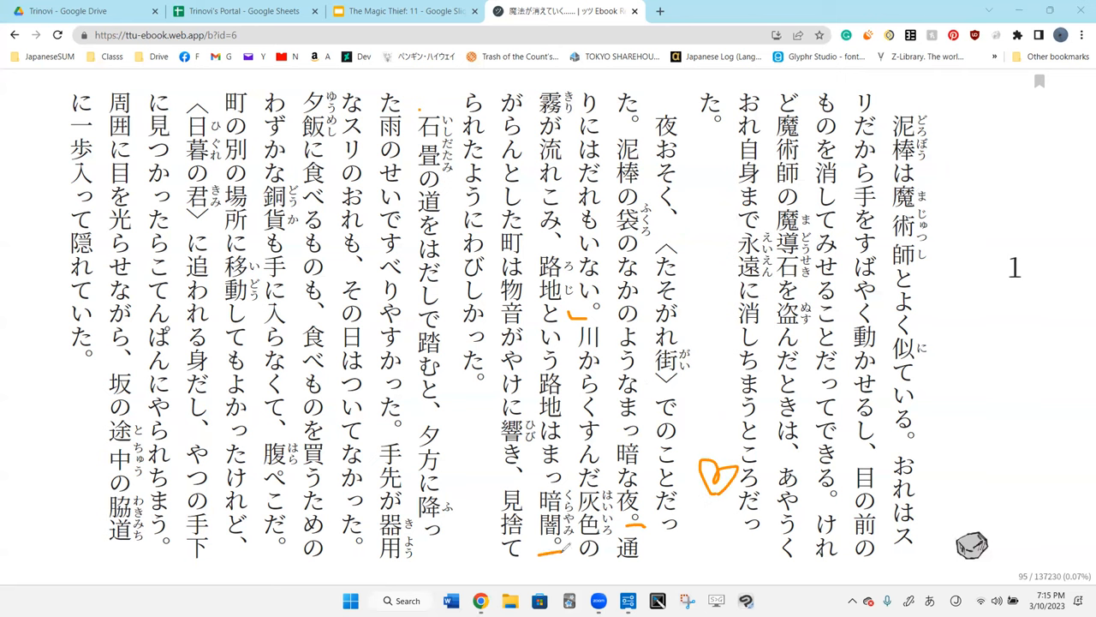
left_click_drag(538, 553, 528, 532)
left_click(720, 480)
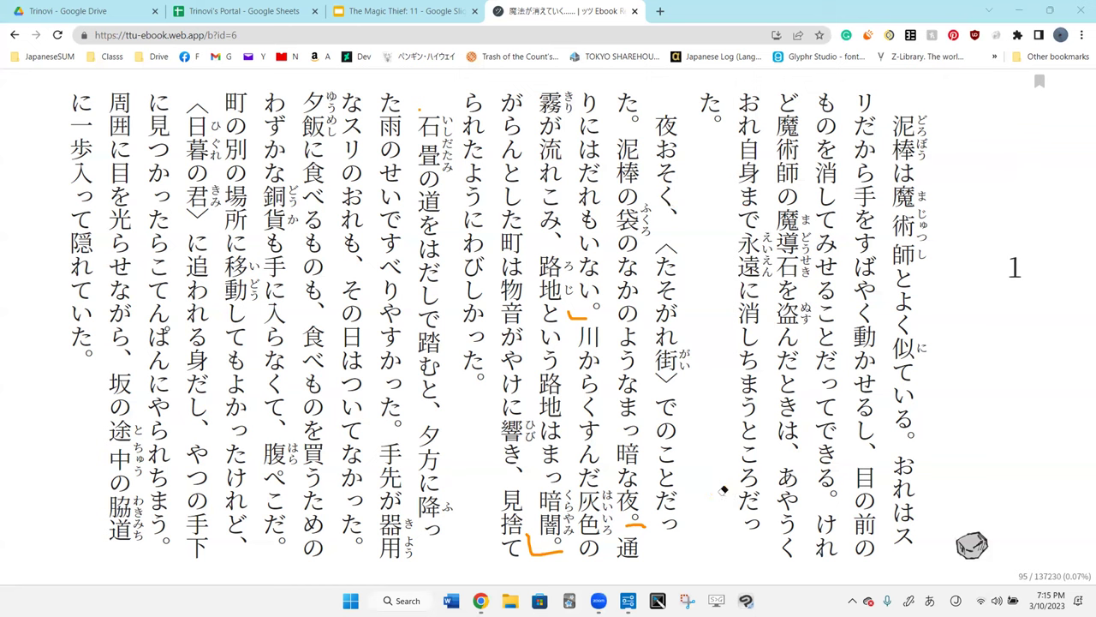
left_click(636, 525)
- Extend the bracket under いない。, line beside くすんだ and add a small loop at 流
left_click_drag(577, 318, 608, 319)
left_click_drag(579, 399, 579, 483)
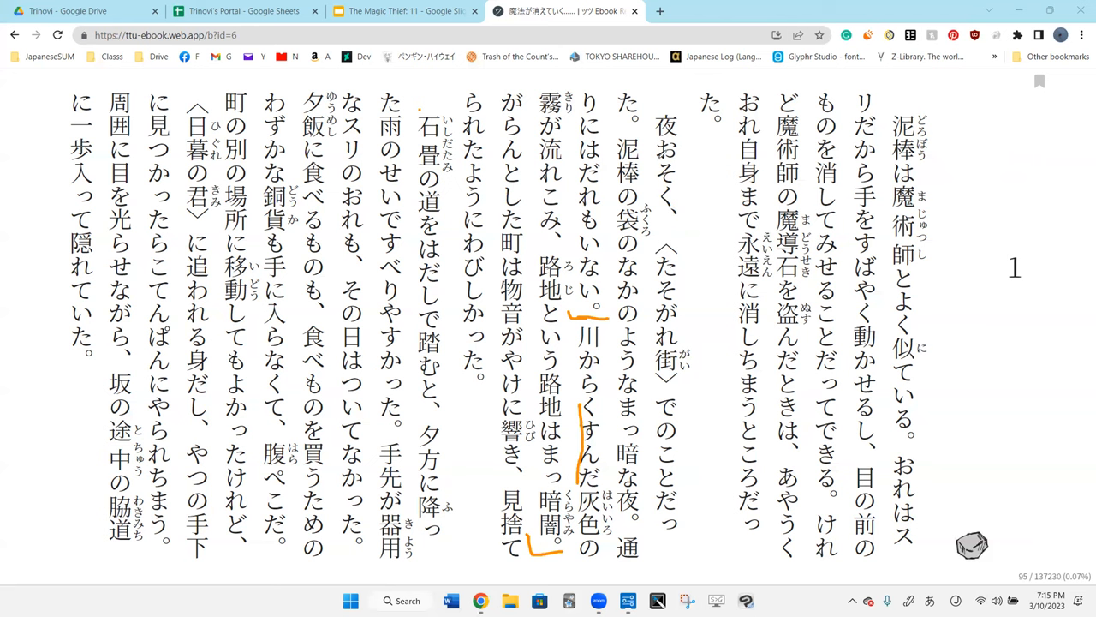
left_click_drag(567, 159, 572, 151)
- Doodle hearts beside the text and a line beside 流れこみ
left_click_drag(736, 428, 753, 403)
left_click_drag(720, 309, 737, 314)
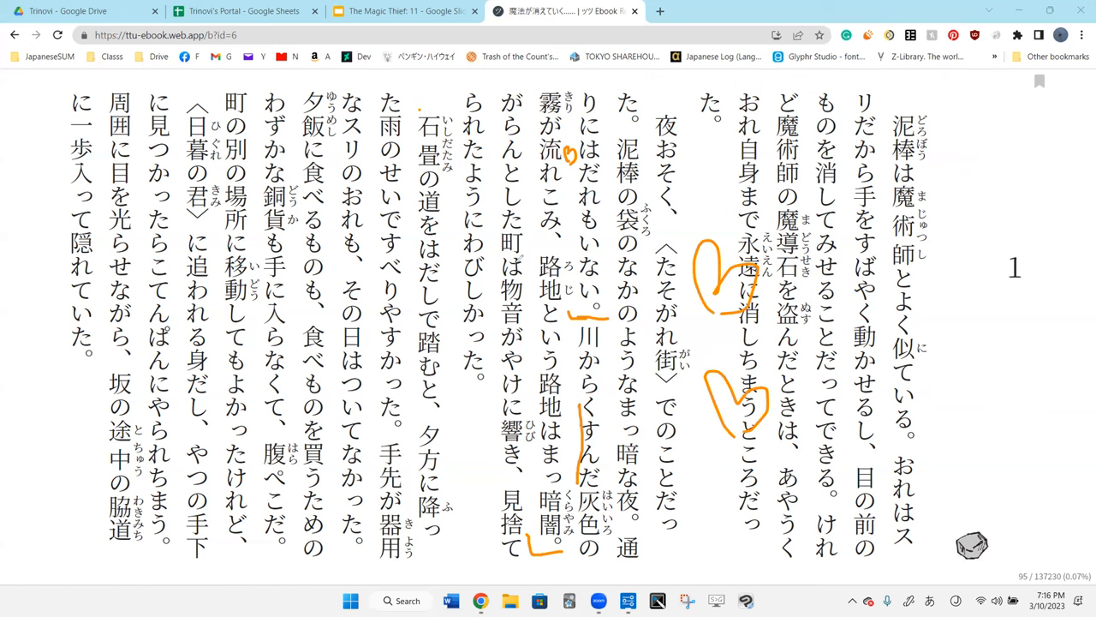
left_click_drag(534, 144, 534, 225)
left_click_drag(685, 214, 681, 214)
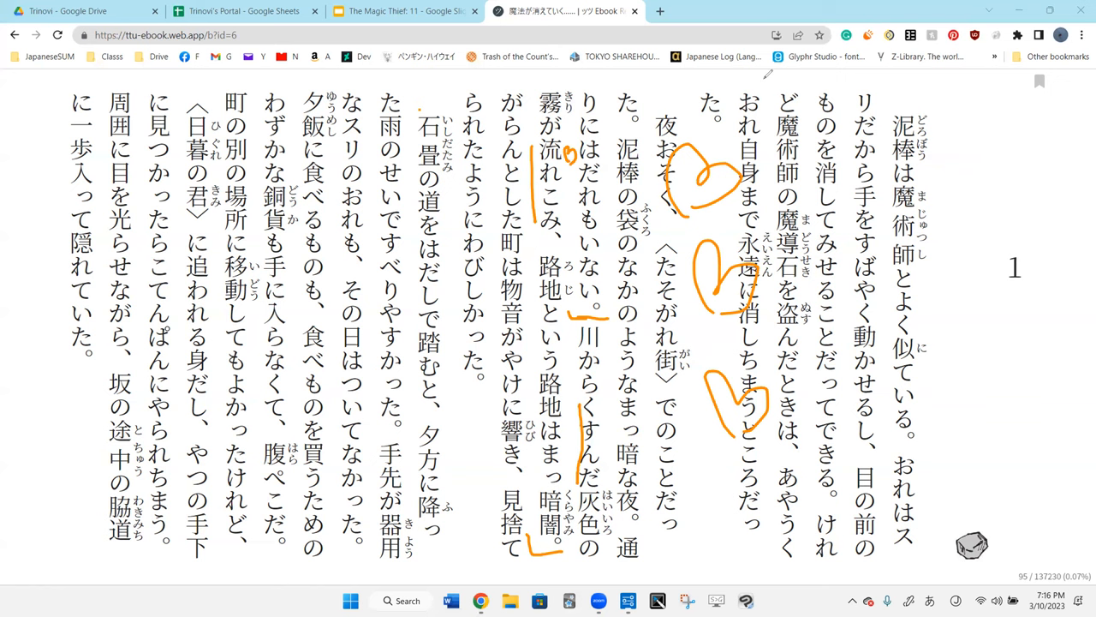
- Erase the mark under ない。, undo the hearts and line, then draw a line along 路地
left_click(608, 315)
key("ctrl+z")
key("ctrl+z")
key("ctrl+z")
key("ctrl+z")
key("ctrl+z")
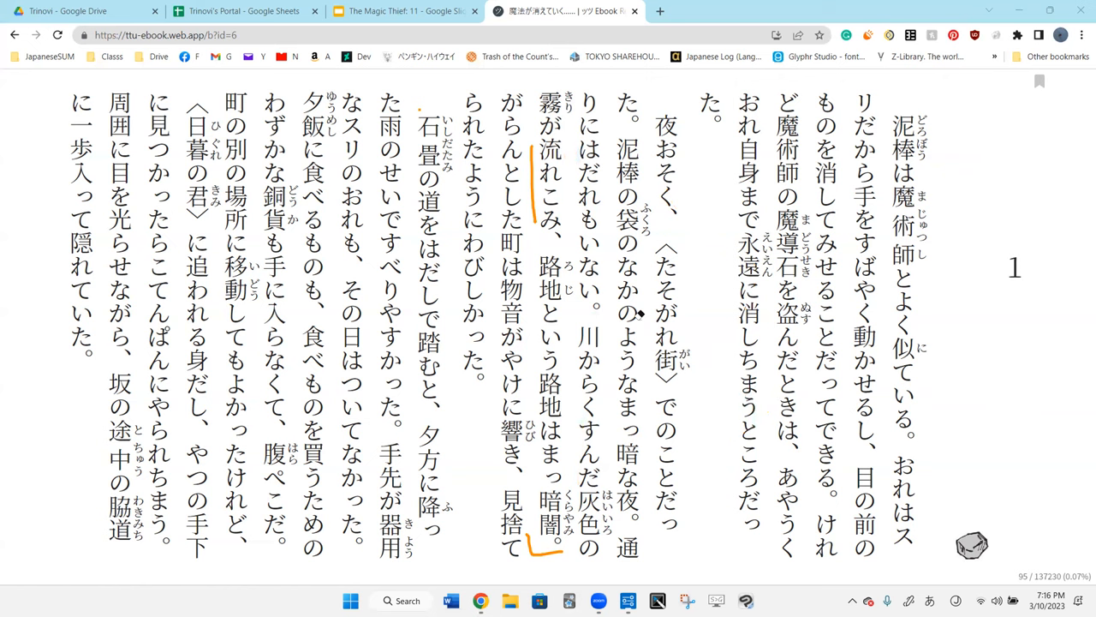
key("ctrl+z")
mouse_move(545, 245)
left_mouse_down()
mouse_move(531, 350)
mouse_move(540, 250)
left_mouse_up()
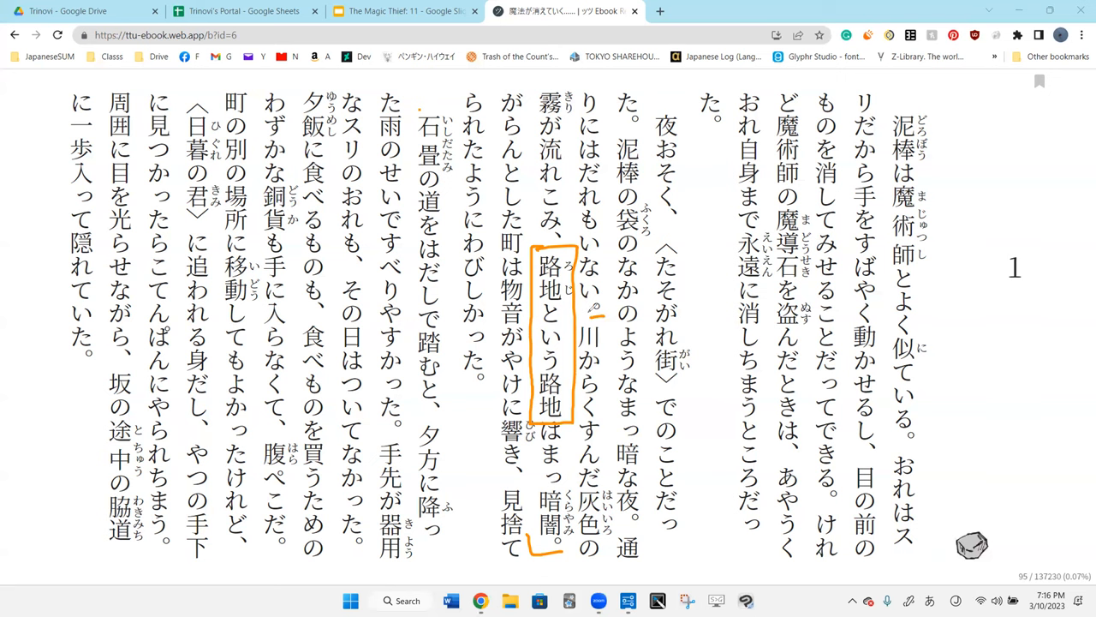
- Erase the 路地 box with its arrow and draw a thin corner mark after わびしかった。
left_click_drag(594, 306, 595, 328)
left_click_drag(553, 281, 586, 321)
left_click_drag(488, 391, 449, 377)
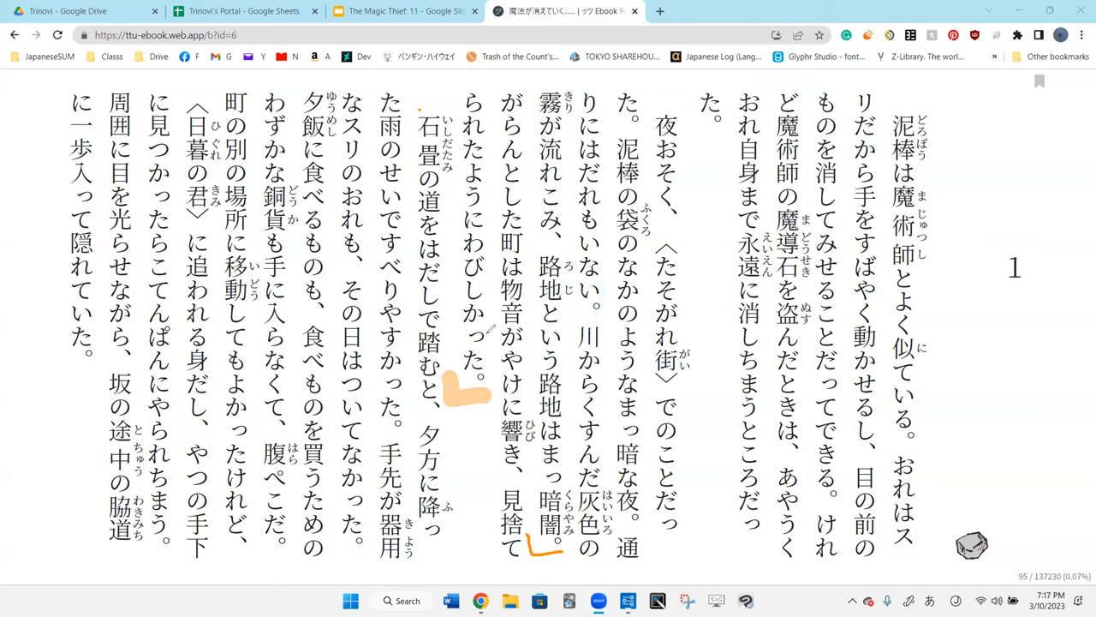
key("ctrl+z")
left_click_drag(456, 352, 481, 387)
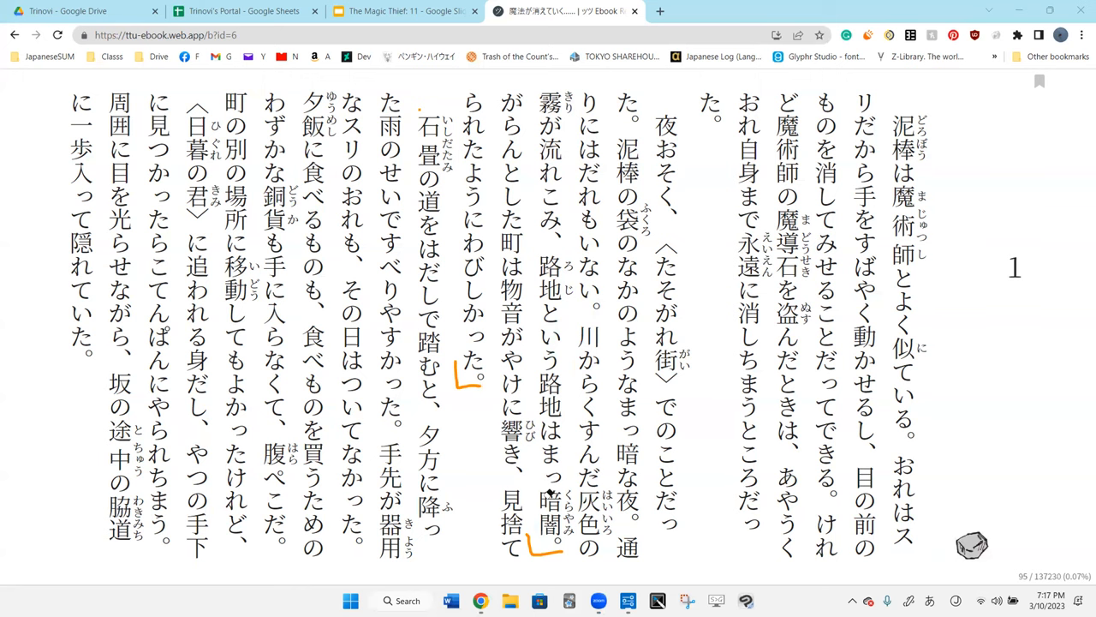
- Add an opening bracket above がらん, remove the 暗闇。 mark, and trial a 物音 line and hearts
key("ctrl+z")
left_click_drag(499, 84, 536, 79)
left_click_drag(497, 283, 497, 324)
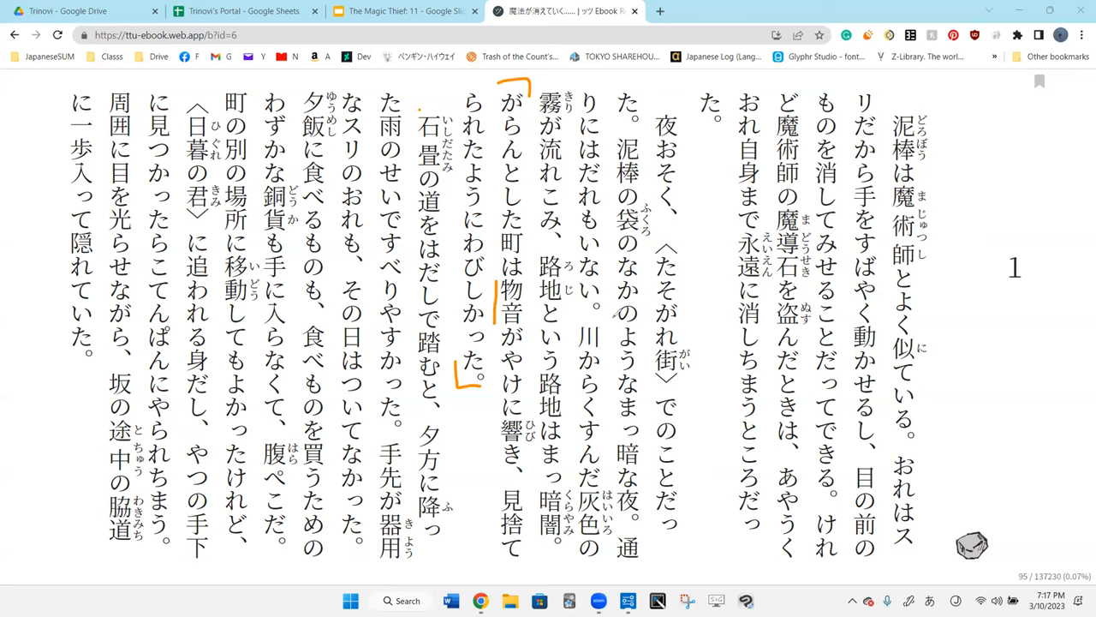
left_click_drag(531, 238, 541, 245)
left_click_drag(524, 126, 538, 137)
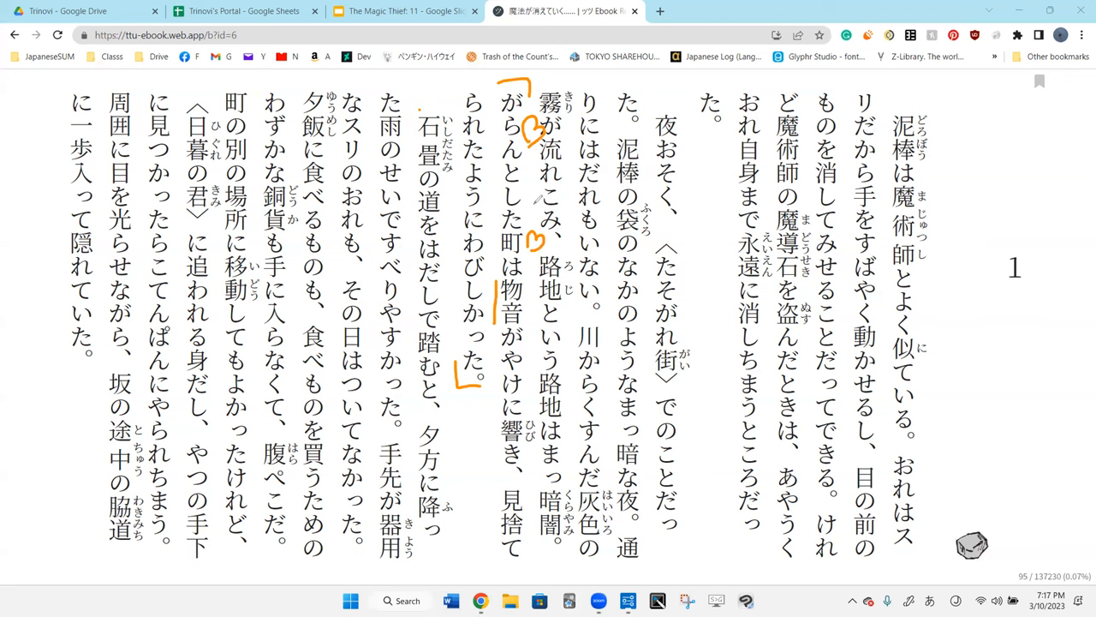
left_click_drag(529, 183, 548, 202)
key("ctrl+z")
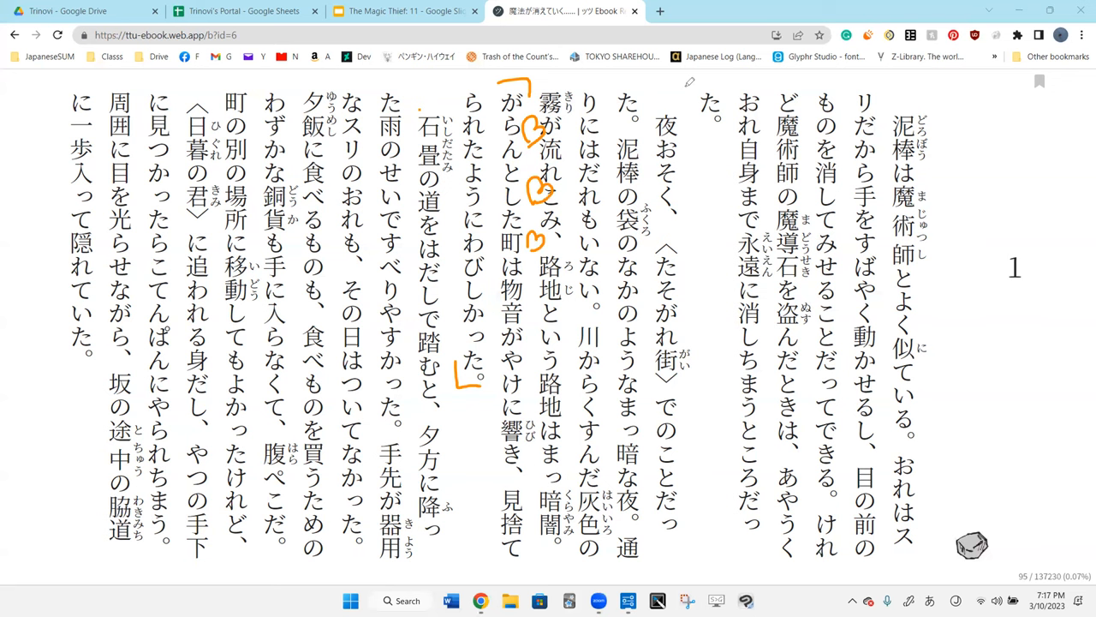
- Scribble over は in 路地は and across 川から with a plus sign beside 街
left_click_drag(566, 421, 553, 447)
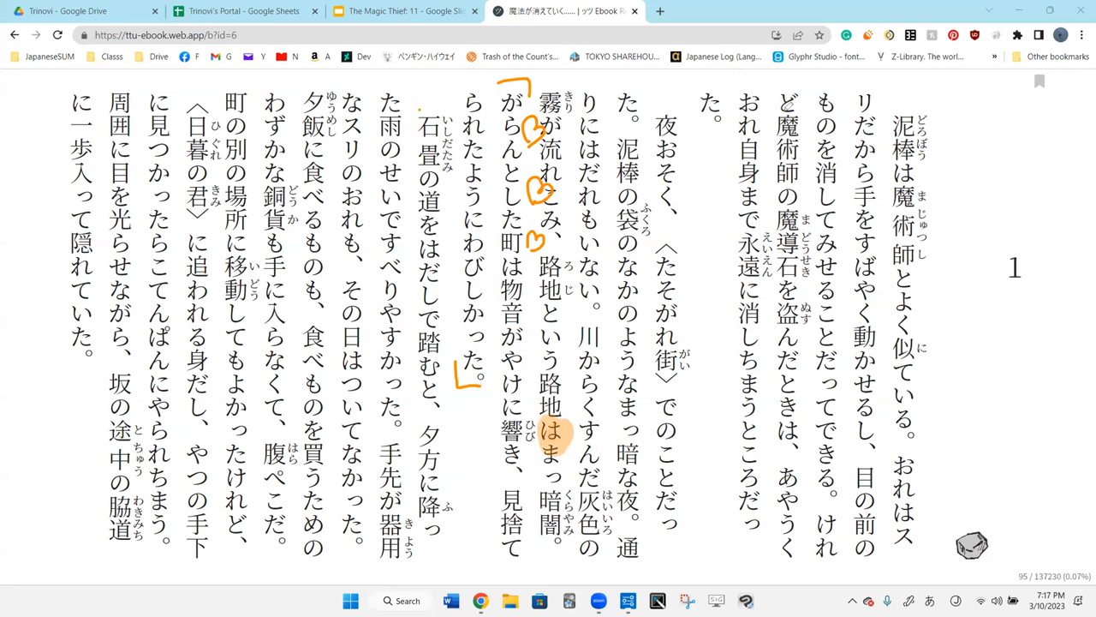
left_click(554, 428)
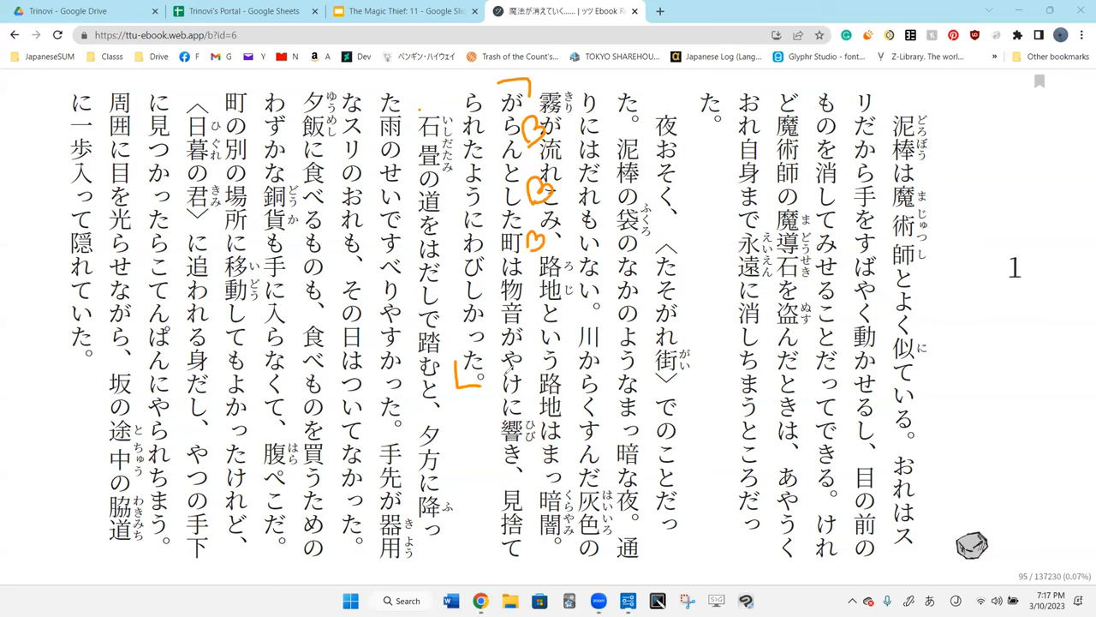
left_click_drag(538, 369, 548, 377)
left_click_drag(556, 420, 578, 441)
mouse_move(548, 375)
left_mouse_down()
mouse_move(599, 364)
mouse_move(623, 384)
mouse_move(685, 351)
left_mouse_up()
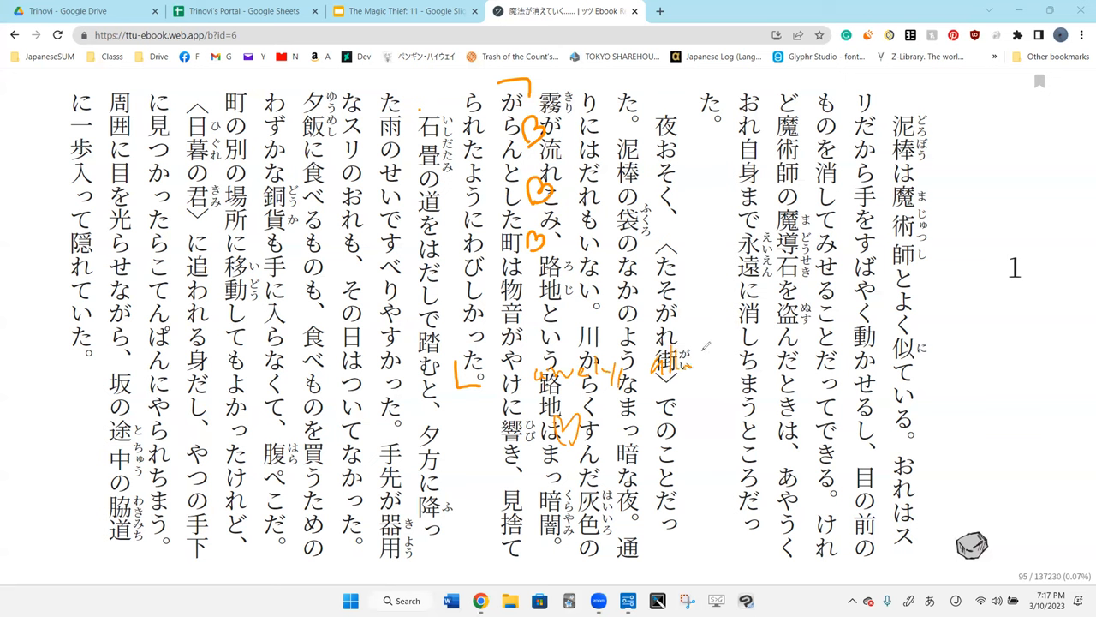
left_click_drag(701, 343, 709, 367)
- Erase the scribbles by 川 and 路地 and the three hearts beside 流れこみ
left_click_drag(548, 372, 711, 355)
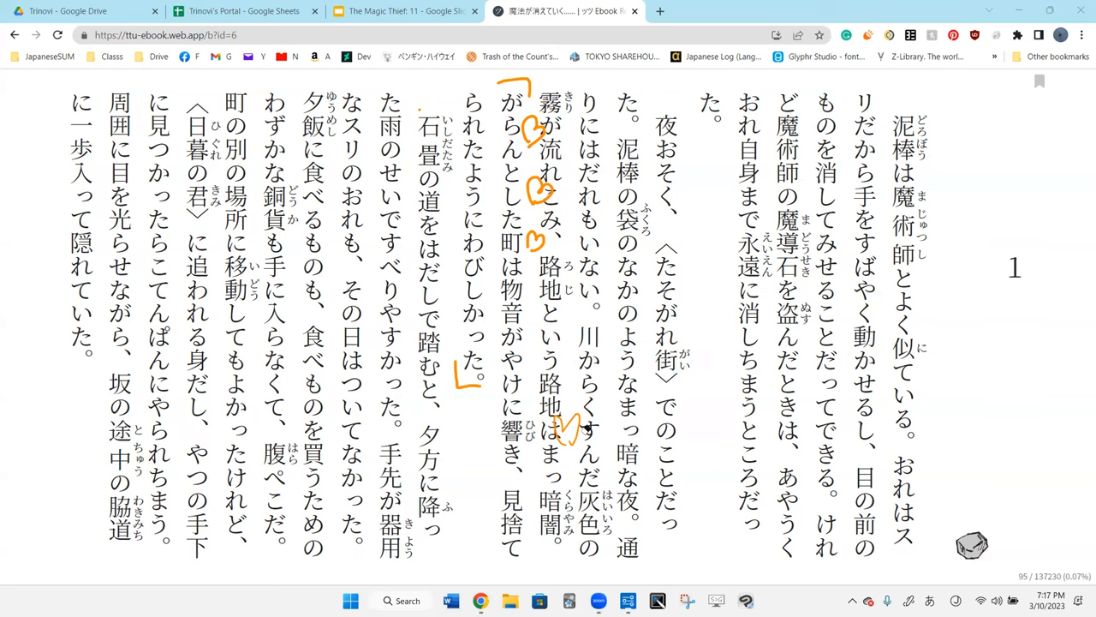
left_click_drag(587, 426, 561, 428)
left_click(535, 241)
left_click(540, 190)
left_click(532, 131)
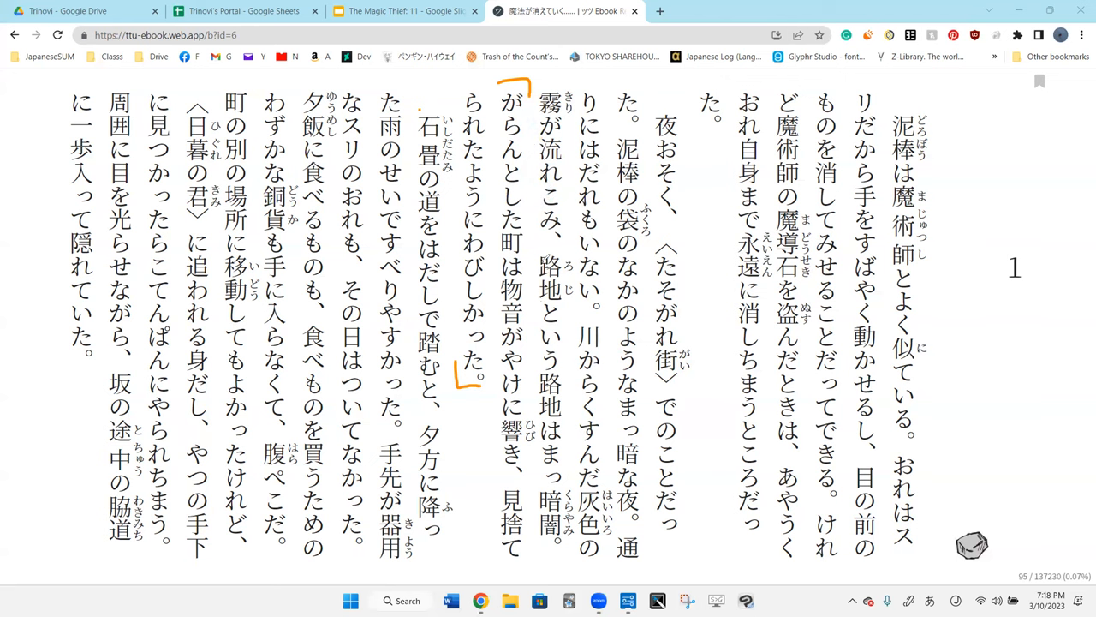
- Trial notes beside でのことだっ and 見捨て with a check mark, then erase them
mouse_move(548, 171)
left_mouse_down()
mouse_move(553, 204)
mouse_move(578, 184)
left_mouse_up()
key("ctrl+z")
mouse_move(697, 408)
left_mouse_down()
mouse_move(716, 411)
mouse_move(704, 435)
mouse_move(719, 445)
mouse_move(702, 470)
mouse_move(720, 497)
left_mouse_up()
left_click_drag(500, 485, 495, 554)
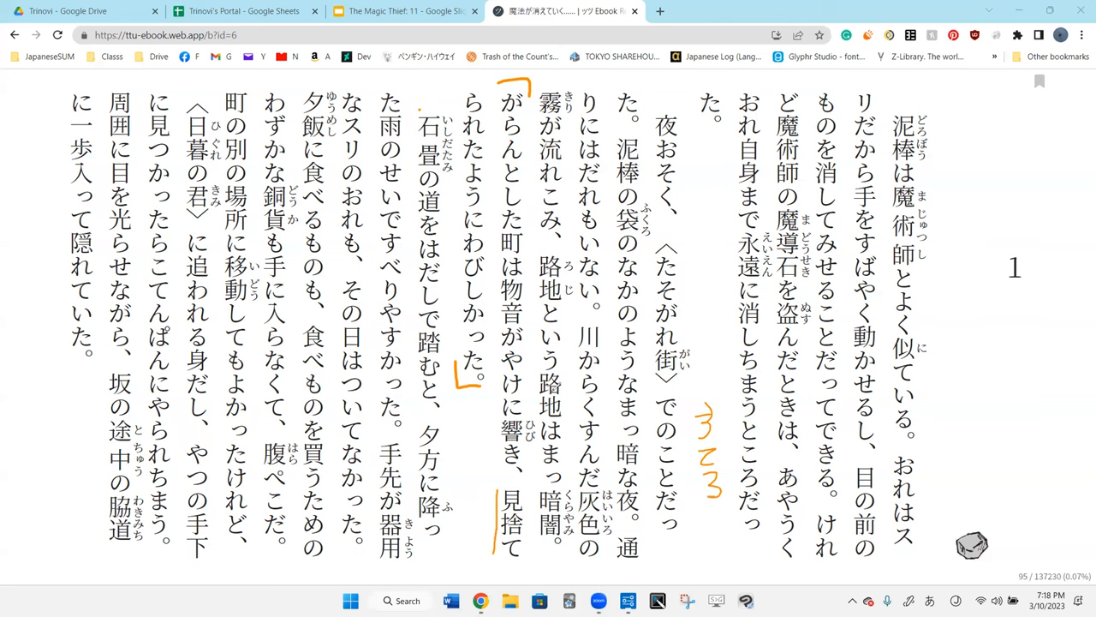
left_click_drag(545, 548, 559, 541)
left_click_drag(566, 535, 544, 548)
left_click_drag(702, 419, 711, 488)
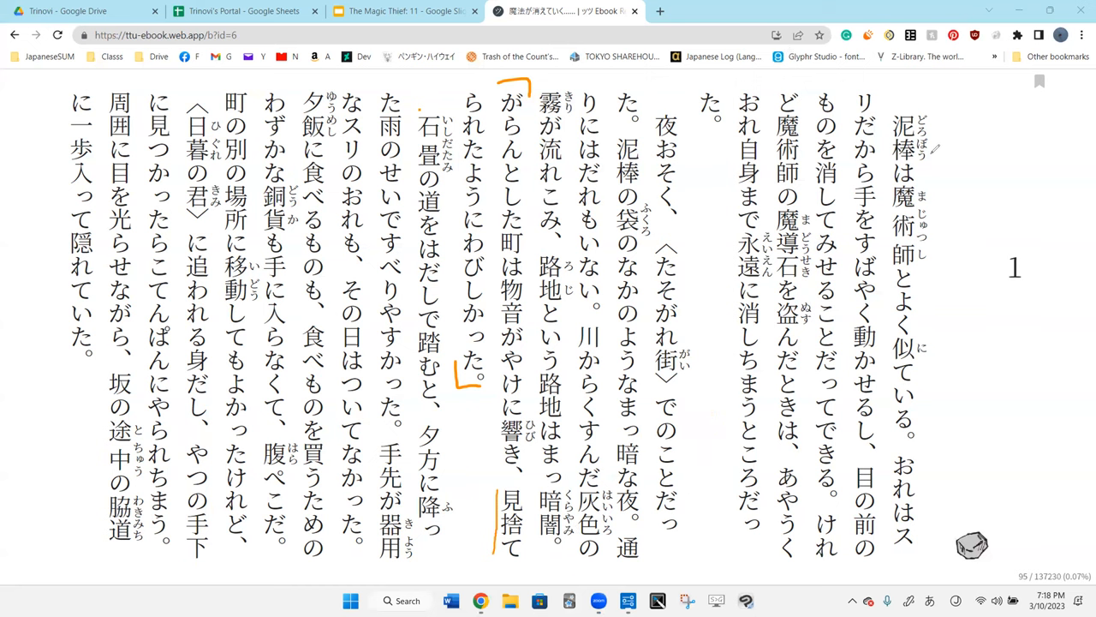
- Handwrite an orange margin note beside 泥棒
mouse_move(933, 152)
left_mouse_down()
mouse_move(975, 167)
mouse_move(998, 154)
mouse_move(995, 167)
mouse_move(1019, 169)
left_mouse_up()
mouse_move(945, 179)
left_mouse_down()
mouse_move(958, 182)
mouse_move(948, 196)
mouse_move(984, 205)
left_mouse_up()
mouse_move(992, 190)
left_mouse_down()
mouse_move(1012, 207)
mouse_move(1027, 195)
mouse_move(1055, 211)
left_mouse_up()
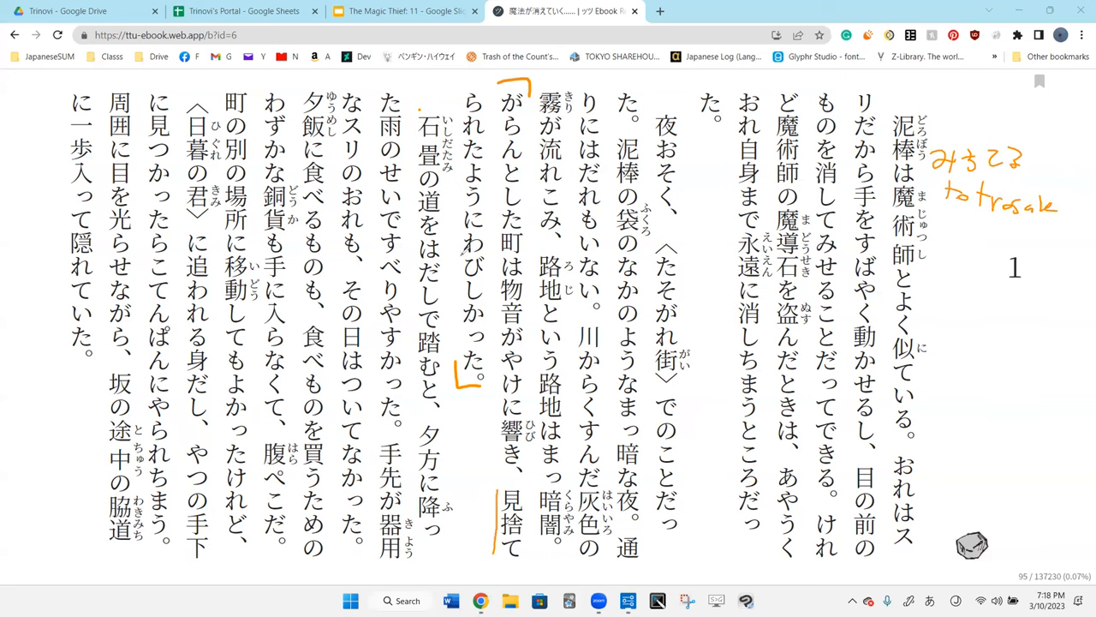
left_click_drag(453, 232, 445, 307)
- Draw hearts and a squiggle over はだしで, then undo them
left_click_drag(456, 257, 445, 304)
left_click_drag(444, 315, 440, 336)
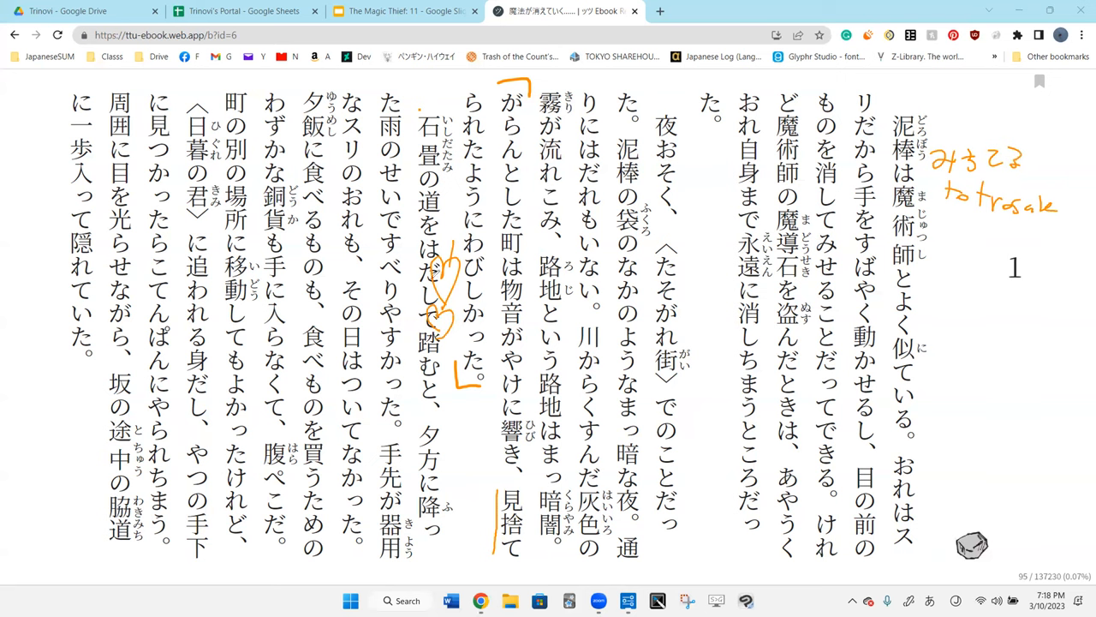
left_click_drag(420, 273, 433, 308)
key("ctrl+z")
- Add a heart over だし, a line by ように and a heart by 見捨て, then undo the marks
left_click_drag(447, 276, 449, 275)
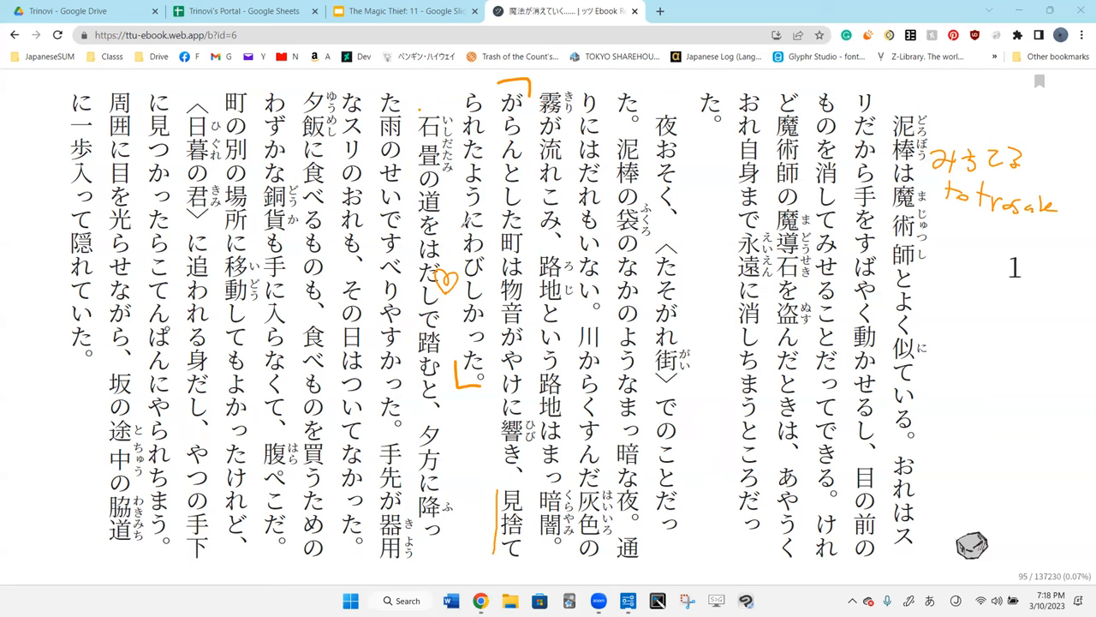
mouse_move(463, 169)
left_mouse_down()
mouse_move(464, 218)
mouse_move(459, 207)
left_mouse_up()
left_click_drag(477, 507, 493, 528)
key("ctrl+z")
key("ctrl+z")
key("ctrl+z")
key("ctrl+z")
key("ctrl+z")
key("ctrl+z")
key("ctrl+z")
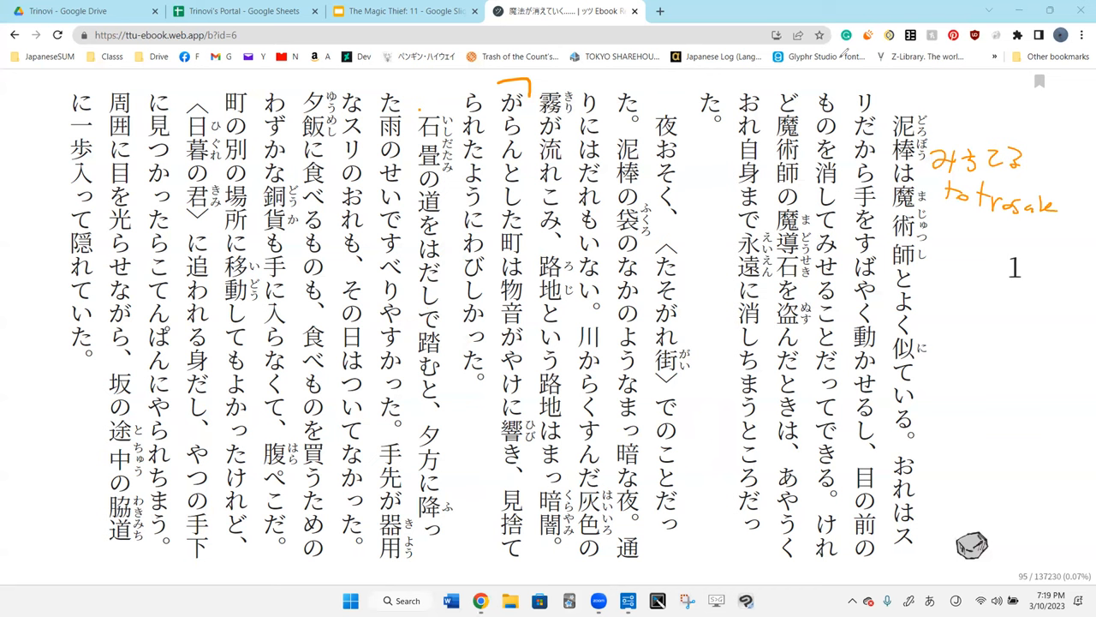
- Bracket the 石畳の道 sentence in orange and erase the margin note and the がらん bracket
left_click_drag(421, 103, 451, 118)
left_click_drag(396, 424, 369, 432)
mouse_move(899, 167)
left_mouse_down()
mouse_move(976, 166)
mouse_move(938, 161)
mouse_move(1010, 206)
mouse_move(950, 190)
left_mouse_up()
left_click_drag(501, 81, 530, 92)
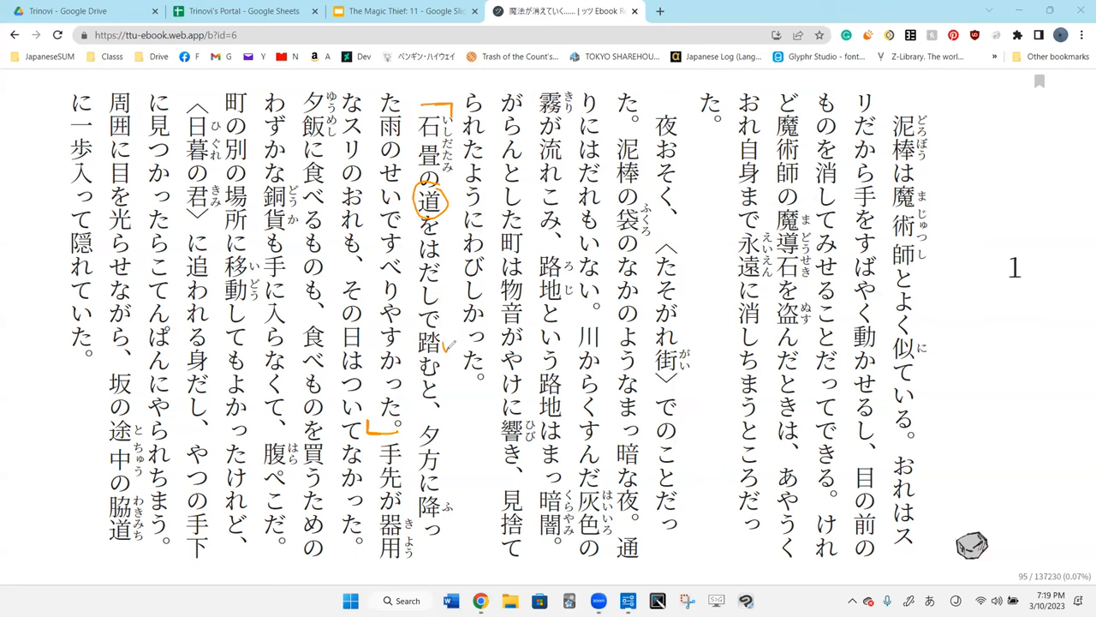
- Doodle orange hearts beside ように, はだし and the small っ, then remove the stray marks
left_click_drag(458, 356, 452, 340)
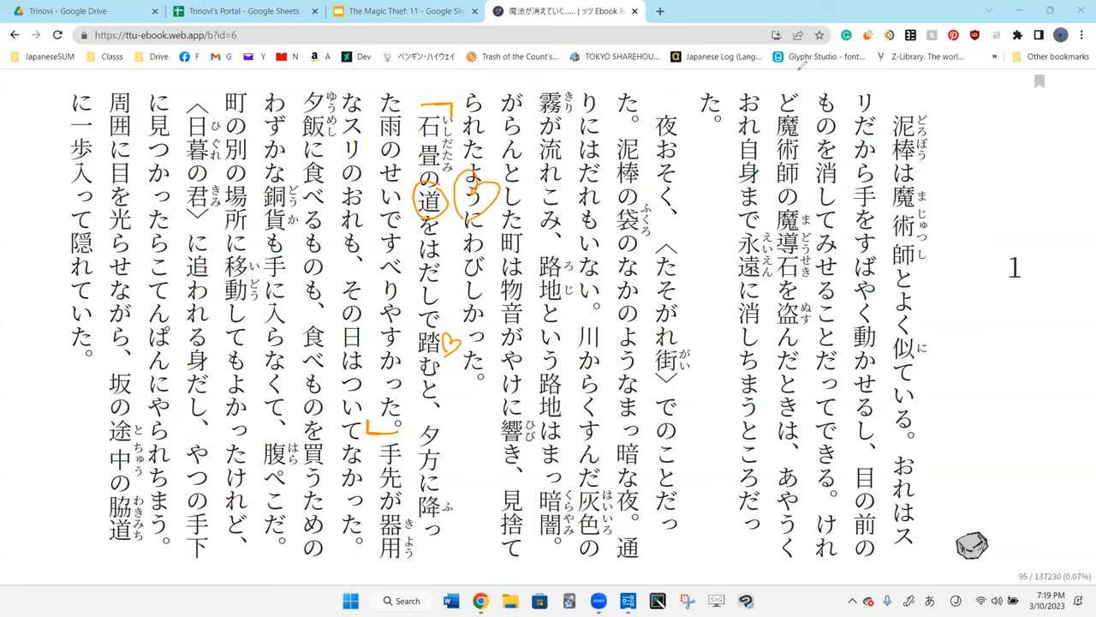
key("ctrl+z")
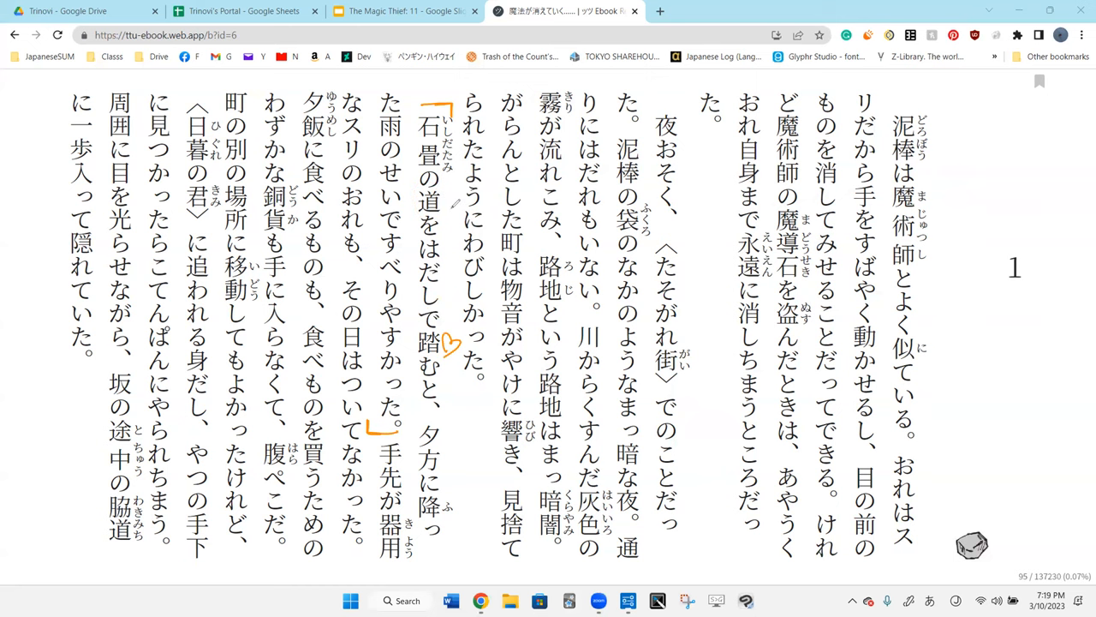
left_click_drag(454, 201, 472, 206)
left_click_drag(469, 139, 490, 160)
left_click_drag(448, 300, 443, 244)
left_click_drag(458, 304, 471, 322)
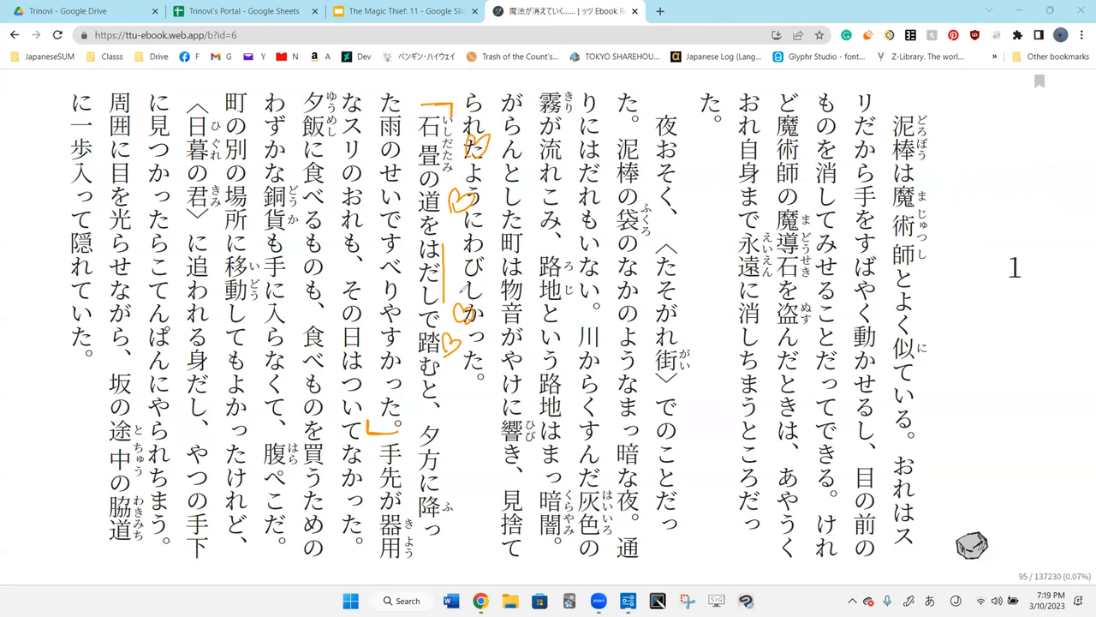
left_click_drag(452, 353, 470, 377)
left_click_drag(473, 283, 488, 287)
left_click(458, 355)
left_click(444, 274)
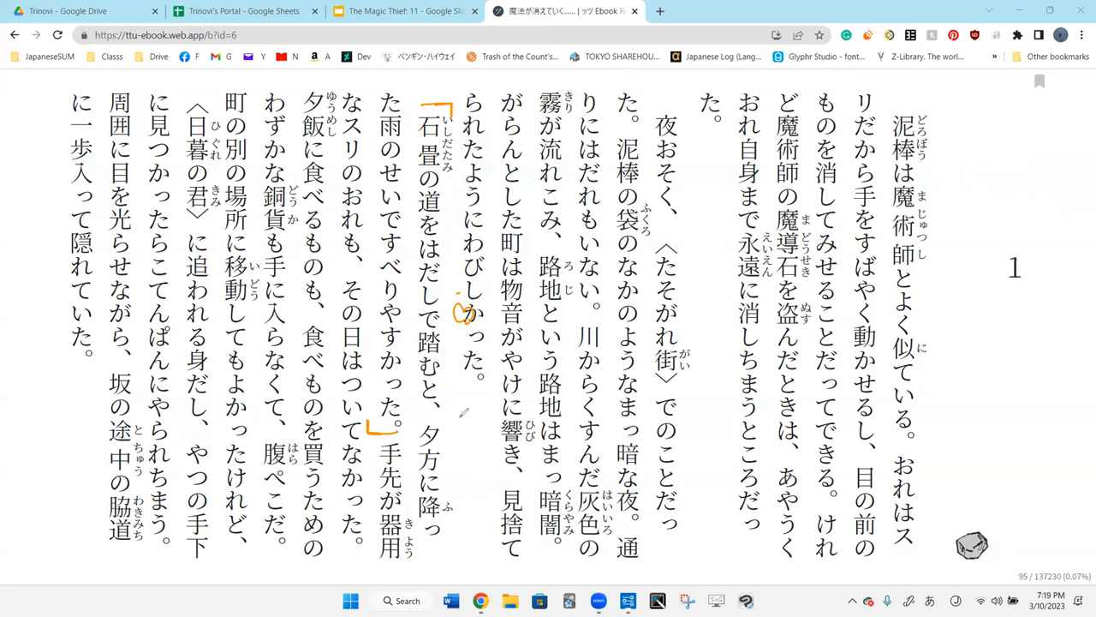
- Add small hearts beside 夕方に and わびしかった, then erase the scattered hearts again
left_click_drag(456, 461, 479, 449)
left_click_drag(377, 274, 368, 268)
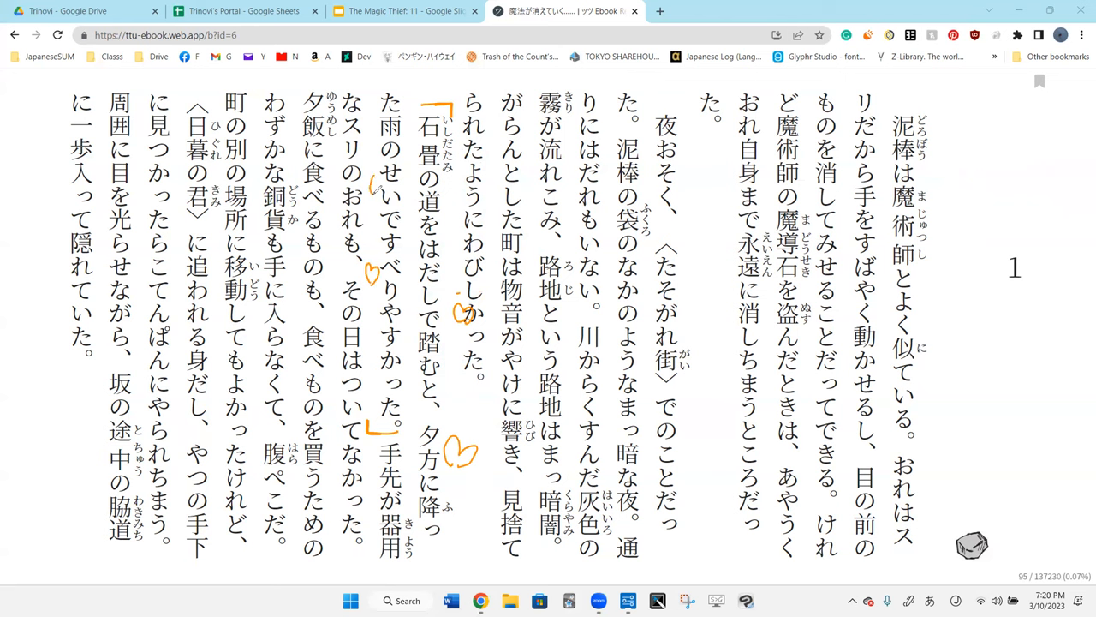
left_click_drag(377, 176, 374, 190)
left_click_drag(377, 122, 374, 135)
left_click(374, 270)
left_click(375, 183)
left_click(463, 313)
left_click(459, 450)
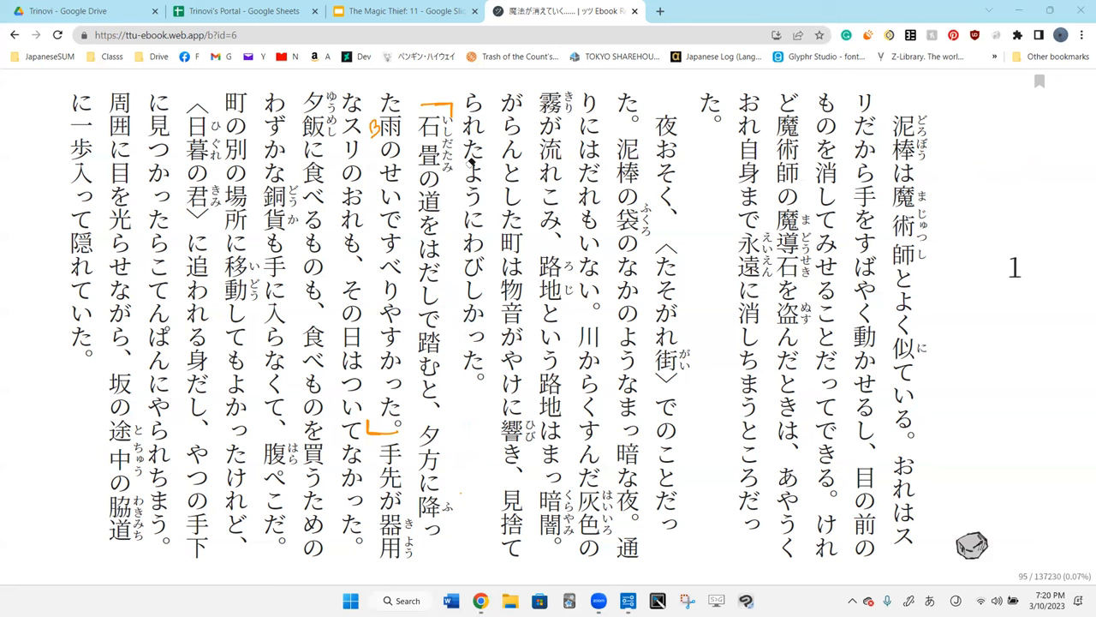
- Erase the 石畳 brackets, restore the closing one, and bracket the 手先が器用 sentence
left_click(433, 108)
left_click(375, 129)
left_click(381, 426)
key("ctrl+z")
left_click_drag(331, 529, 331, 557)
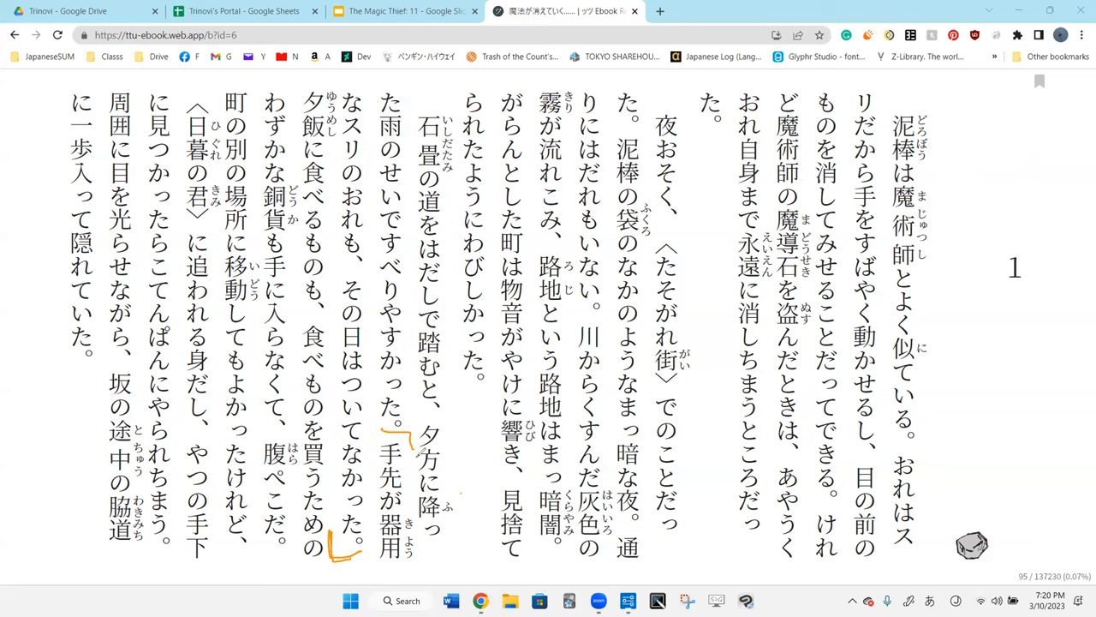
left_click_drag(415, 438, 416, 462)
left_click_drag(453, 377, 480, 381)
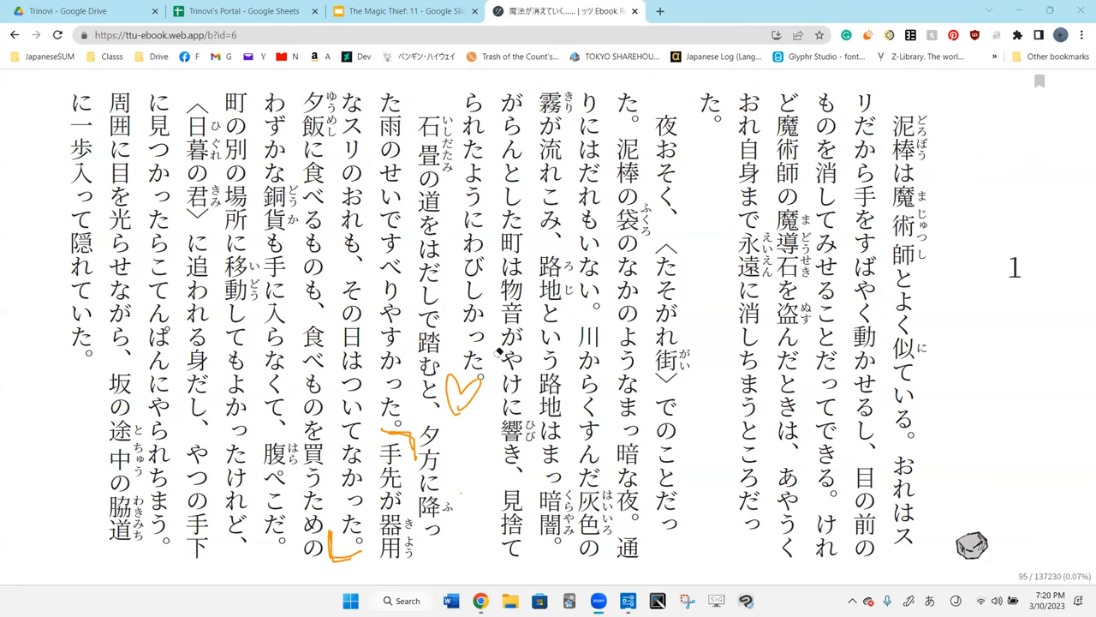
key("ctrl+z")
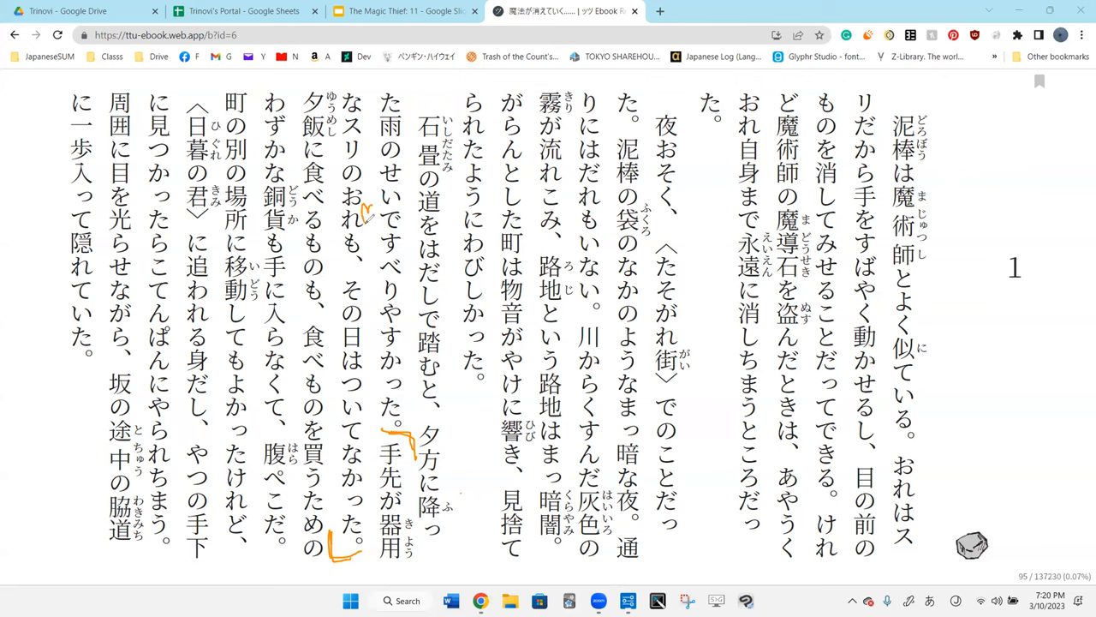
- Add orange marks beside おれ and スリ and circle 降 with a heart below it
left_click_drag(363, 207, 373, 221)
left_click_drag(370, 152, 372, 133)
left_click_drag(428, 527, 445, 548)
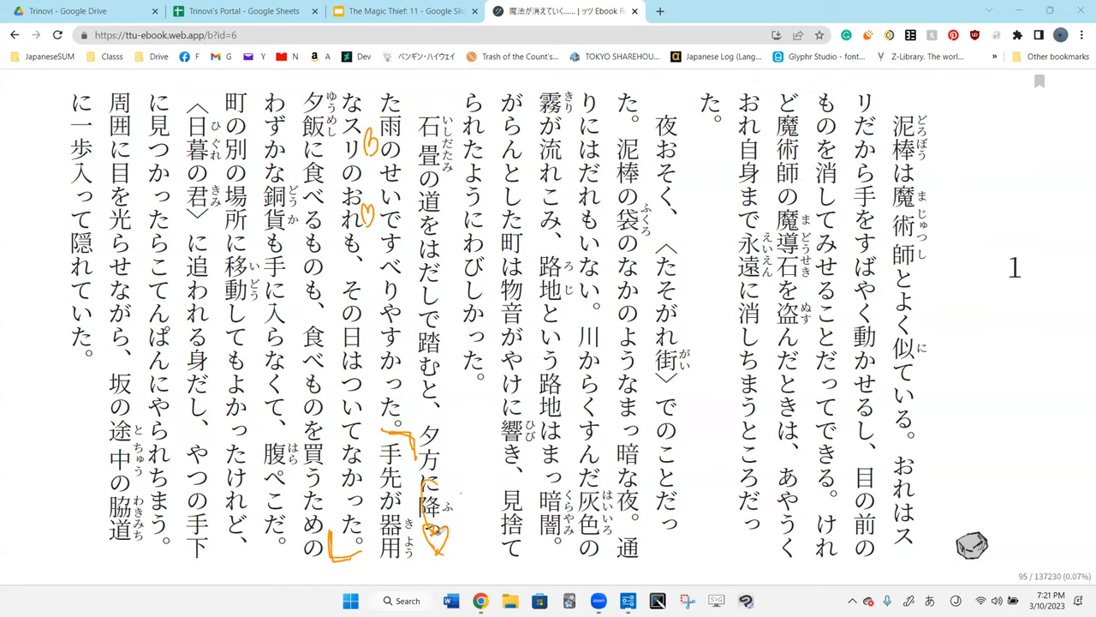
left_click_drag(459, 492, 460, 518)
- Draw a line, bracket and note beside the text, then undo all the orange annotations
left_click_drag(371, 379, 367, 458)
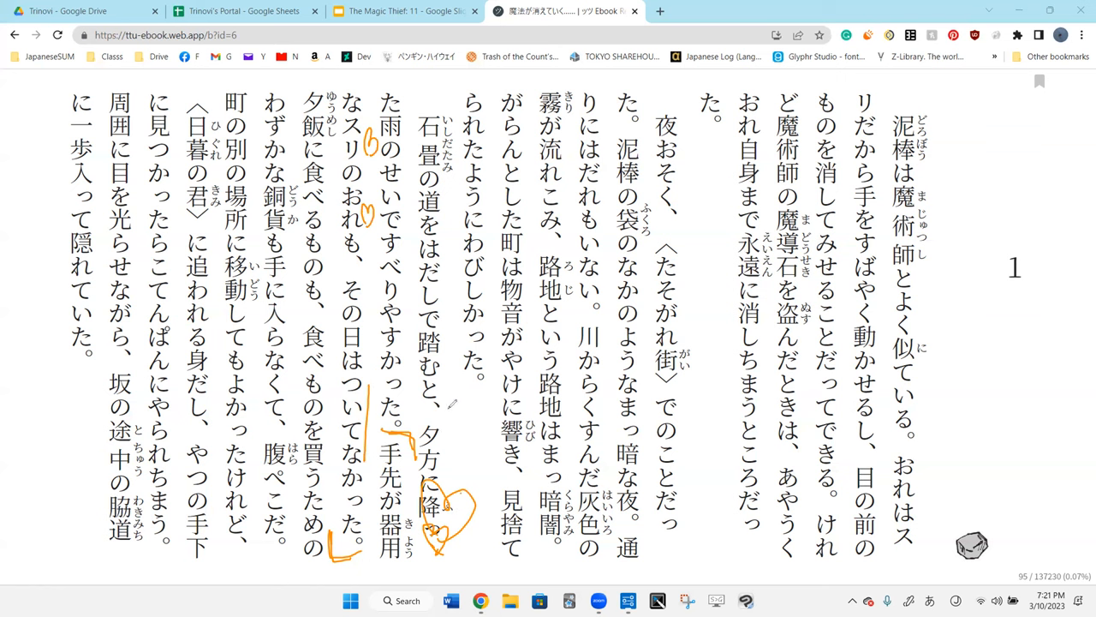
left_click_drag(461, 391, 488, 428)
left_click_drag(492, 381, 501, 390)
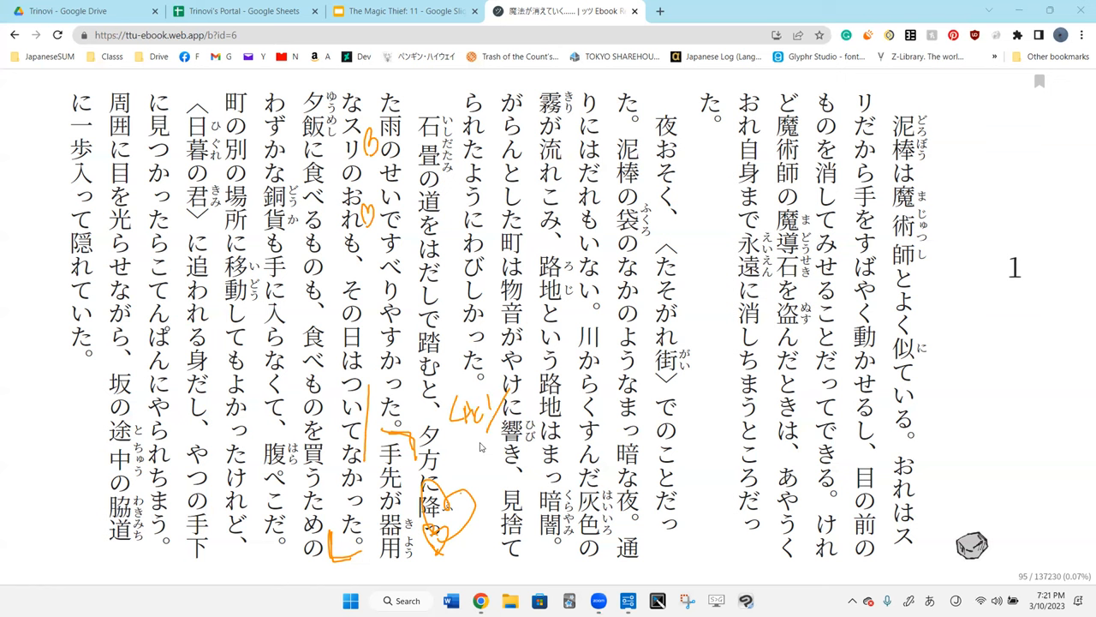
key("ctrl+z")
key("ctrl+z")
key("ctrl+z")
key("ctrl+z")
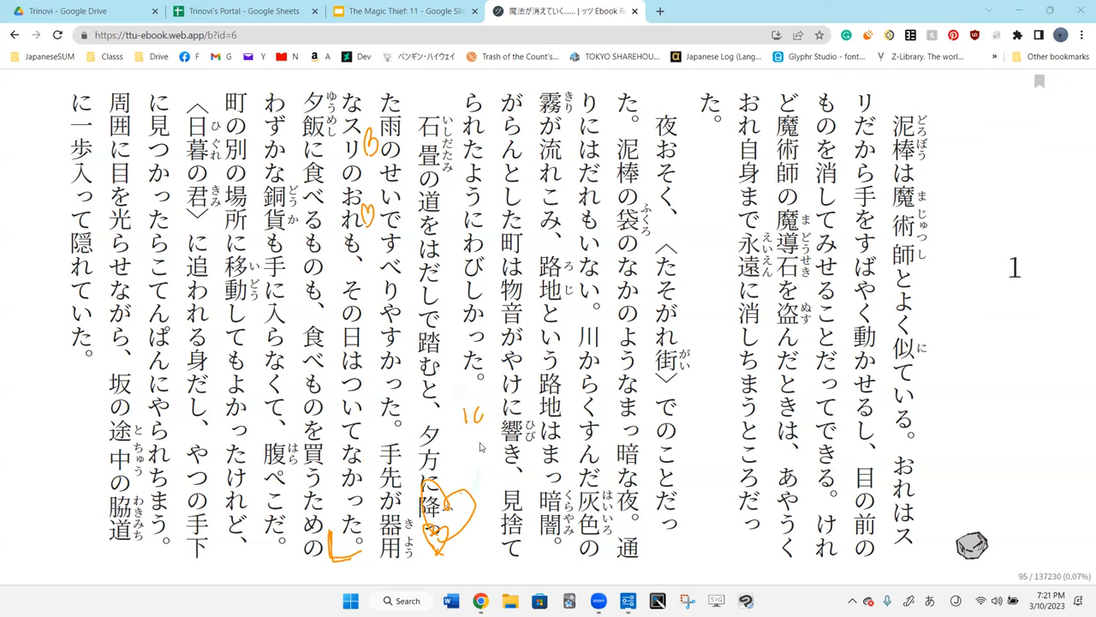
key("ctrl+z")
key("ctrl+z")
key("ctrl+z")
key("ctrl+z")
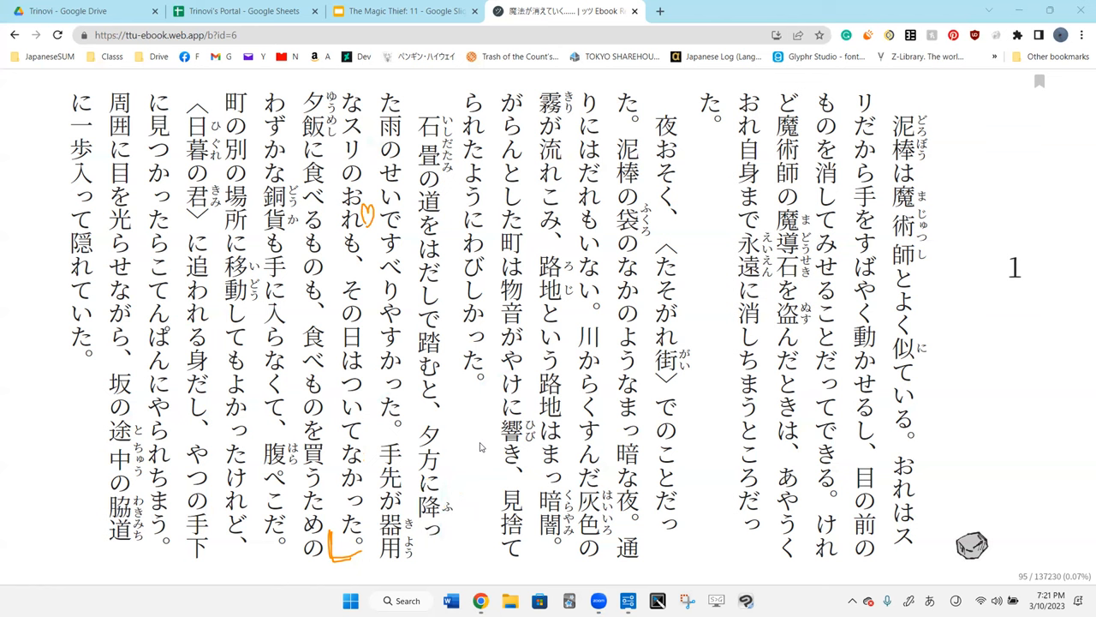
key("ctrl+z")
key("ctrl+z")
- Bracket the sentence from 夕飯に to 腹ぺこだ。 in orange with a hooked opening bracket
left_click_drag(307, 79, 339, 80)
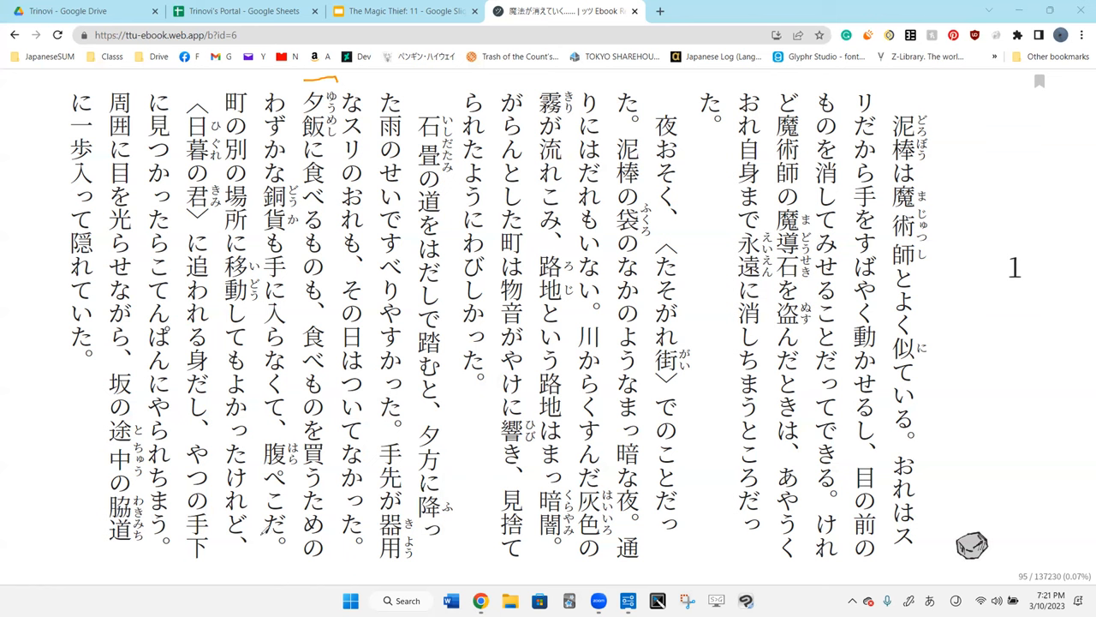
left_click_drag(258, 536, 274, 557)
left_click_drag(345, 82, 343, 92)
- Circle も, undo the extra circle, and leave a small orange mark next to も
left_click_drag(319, 275, 321, 300)
left_click_drag(270, 231, 284, 241)
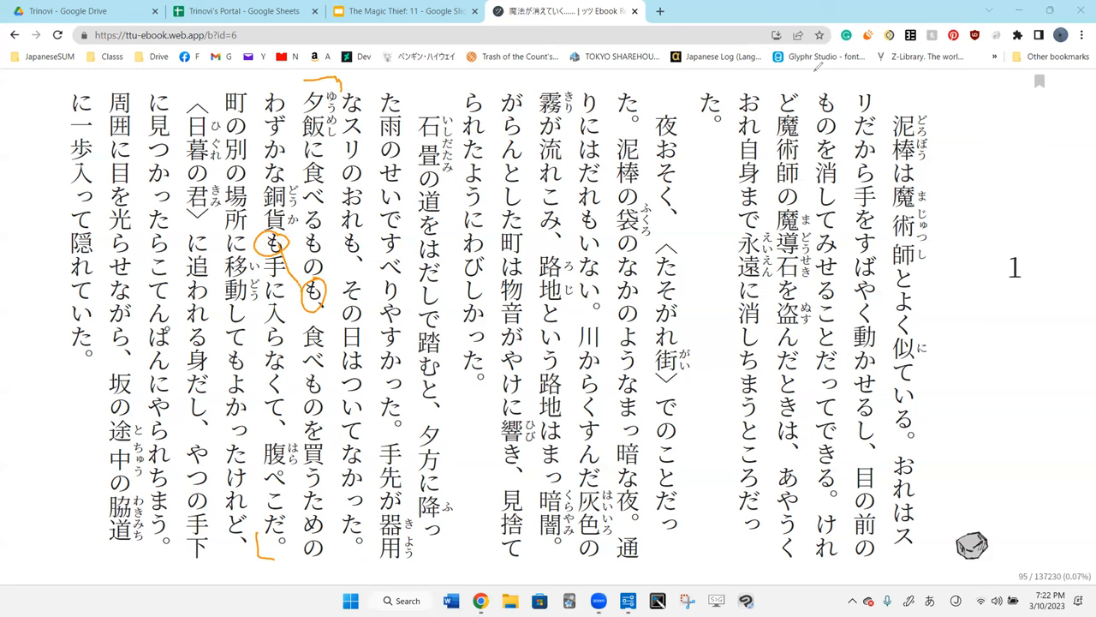
key("ctrl+z")
key("ctrl+z")
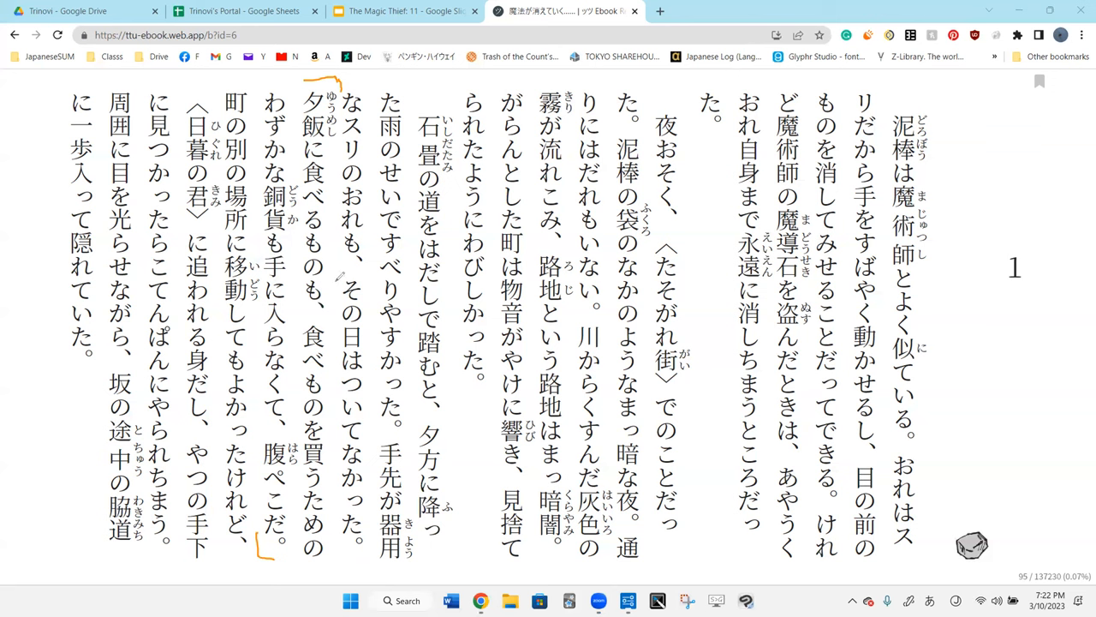
left_click_drag(337, 283, 353, 287)
- Mark 手に入らなく and 買う with orange lines, then erase the stray handwritten note
mouse_move(259, 304)
left_mouse_down()
mouse_move(255, 401)
mouse_move(258, 291)
left_mouse_up()
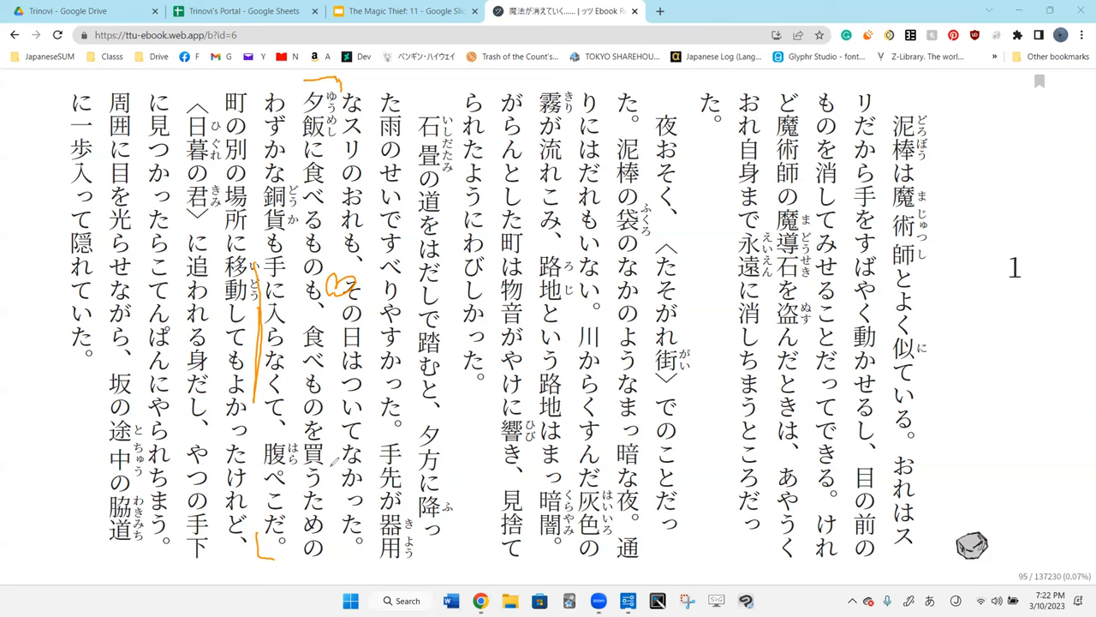
left_click_drag(333, 441, 327, 480)
mouse_move(459, 398)
left_mouse_down()
mouse_move(455, 435)
mouse_move(481, 415)
mouse_move(470, 449)
left_mouse_up()
left_click_drag(466, 444, 466, 481)
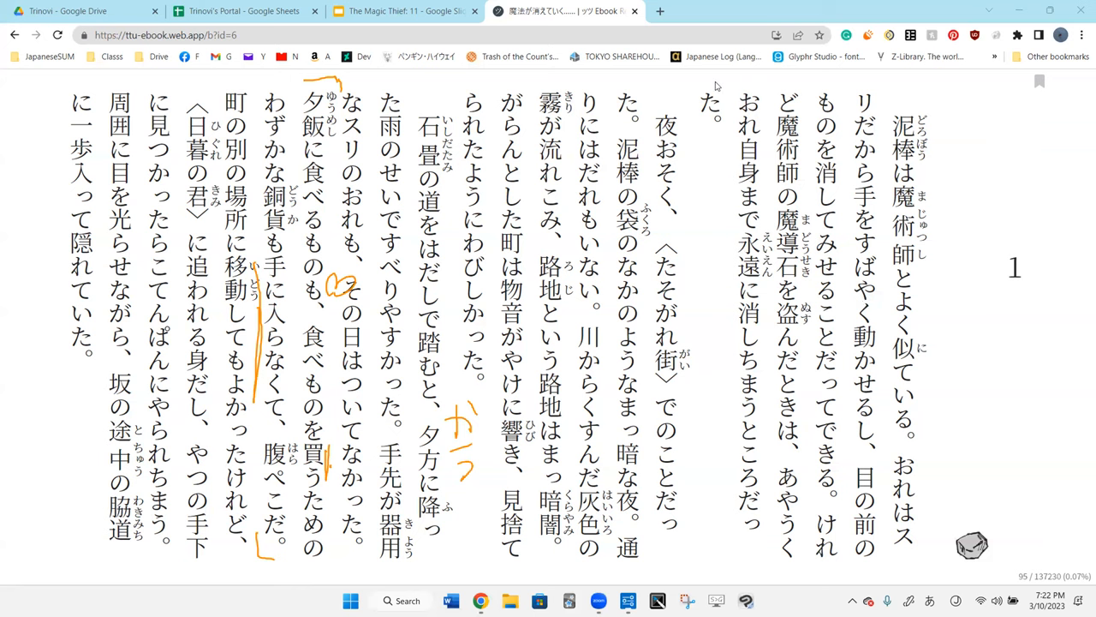
left_click_drag(466, 420, 455, 428)
left_click_drag(340, 284, 507, 439)
- Erase the orange line beside 買う
left_click_drag(328, 449, 328, 475)
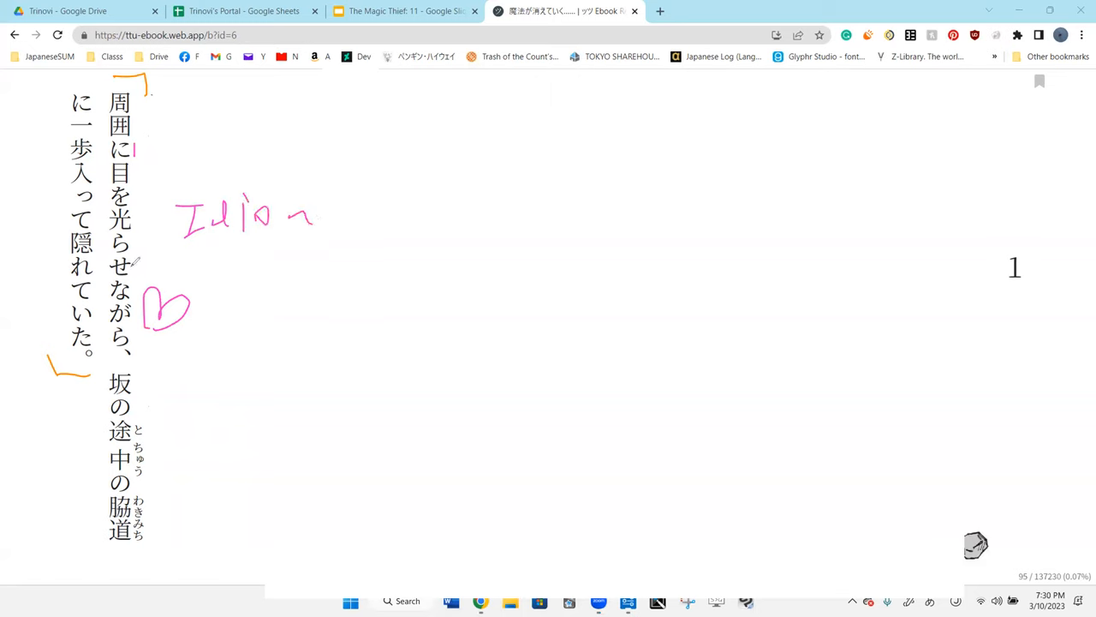
- Finish the pink handwritten 'Sidestreat' note beside 脇道
left_click(135, 267)
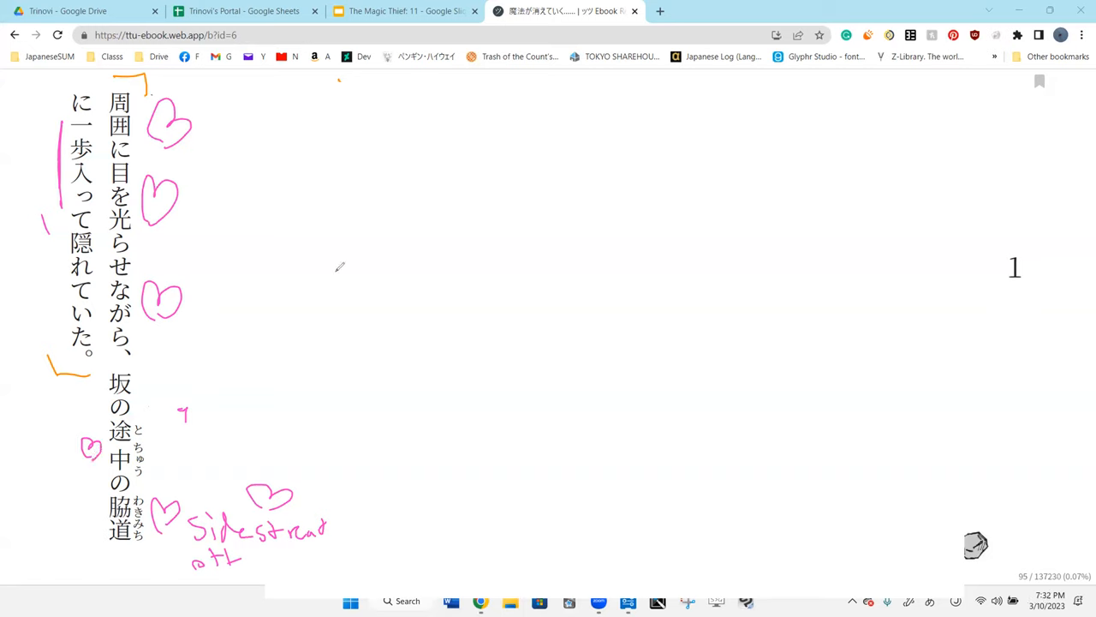
- Undo the last pink strokes, sketch a branch, zigzag and second curve, and circle 途中
key("ctrl+z")
key("ctrl+z")
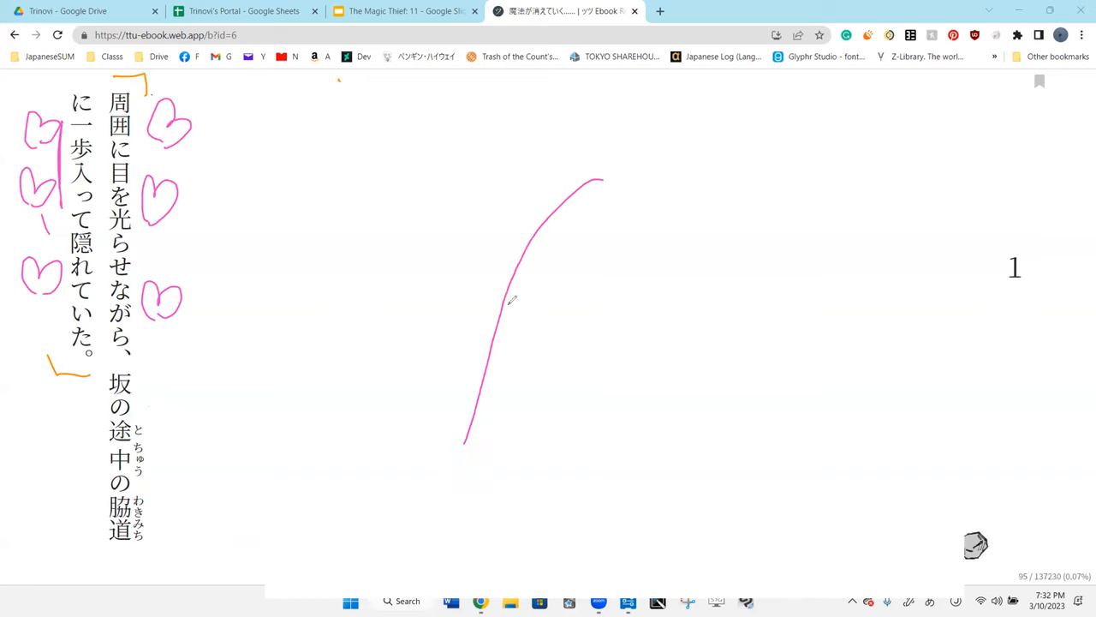
left_click_drag(472, 266, 498, 307)
mouse_move(508, 238)
left_mouse_down()
mouse_move(520, 265)
mouse_move(506, 253)
mouse_move(494, 266)
left_mouse_up()
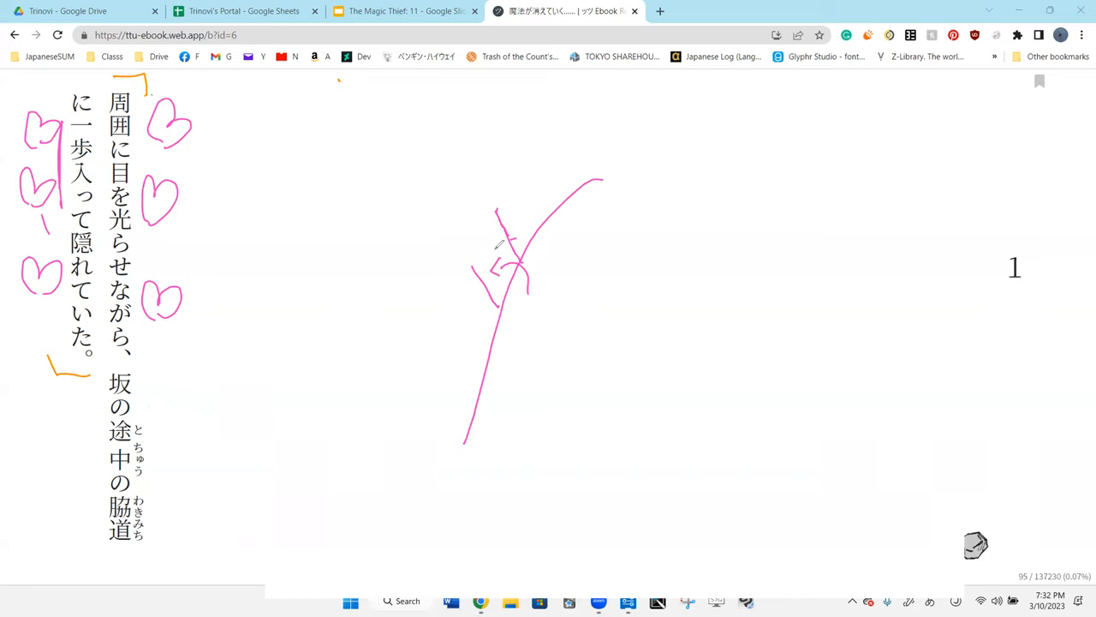
left_click_drag(496, 238, 501, 295)
left_click_drag(736, 197, 591, 495)
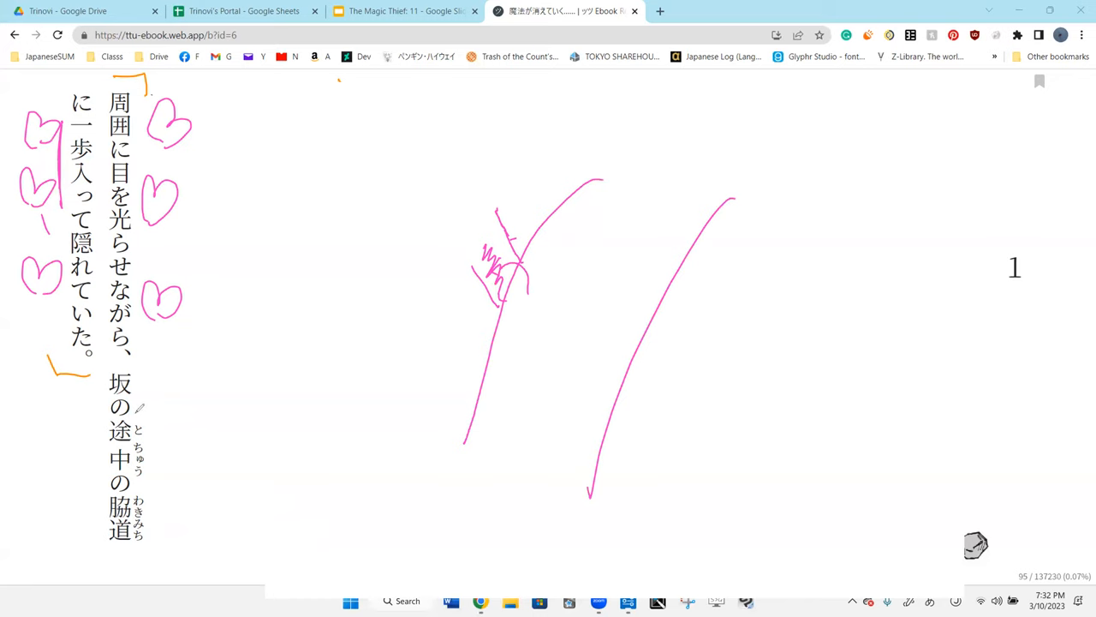
mouse_move(137, 410)
left_mouse_down()
mouse_move(151, 495)
mouse_move(137, 416)
left_mouse_up()
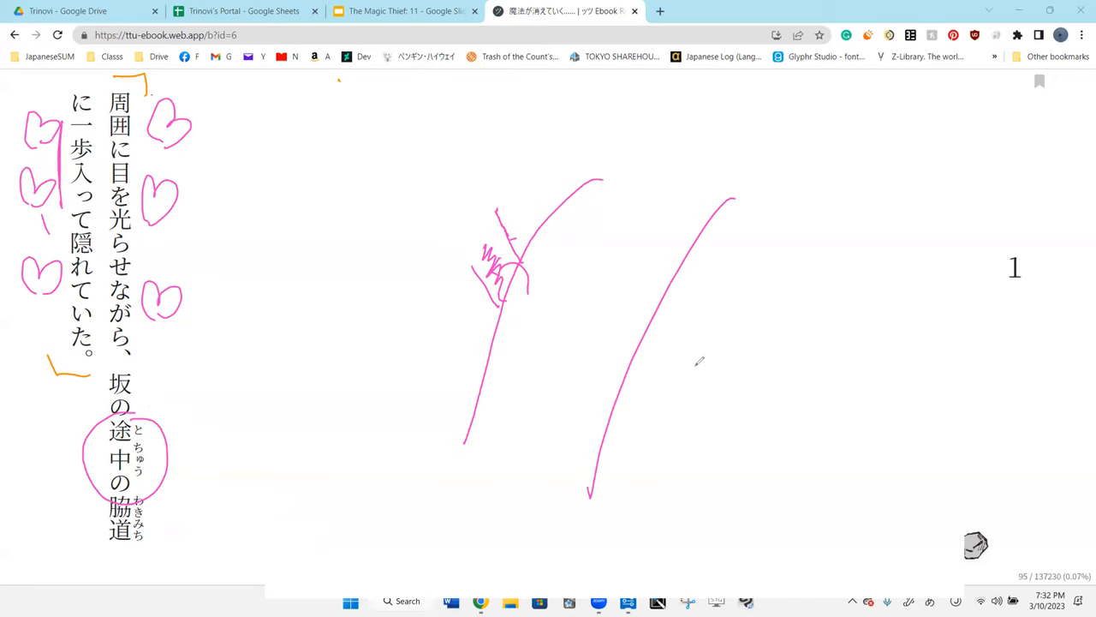
- Finish the pink sketch's arc, base and shading, clear the overlay and switch to The Magic Thief: 11 deck
left_click_drag(603, 148, 769, 190)
left_click_drag(440, 485, 613, 500)
left_click_drag(497, 305, 735, 315)
key("ctrl+z")
mouse_move(529, 493)
left_mouse_down()
mouse_move(704, 173)
mouse_move(553, 471)
left_mouse_up()
left_click_drag(446, 490, 565, 518)
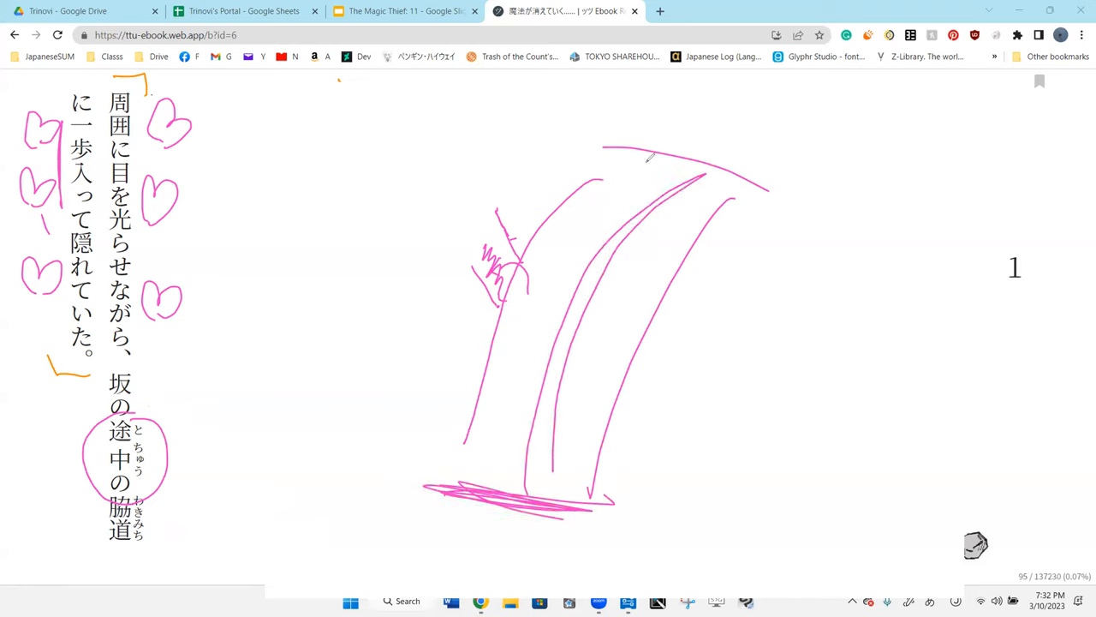
left_click_drag(615, 139, 736, 197)
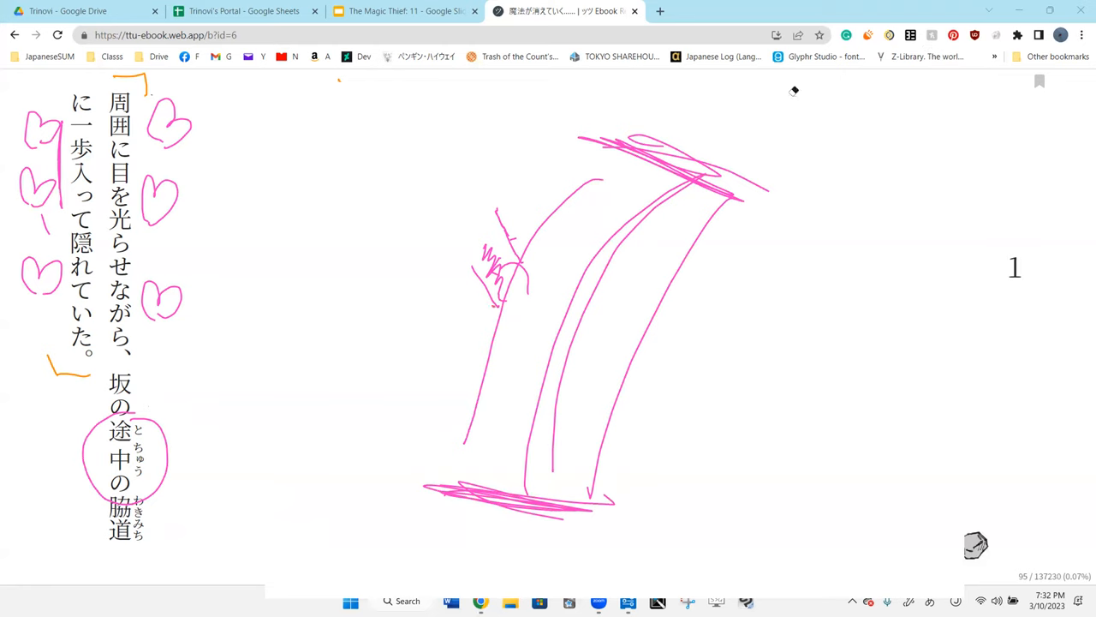
key("Escape")
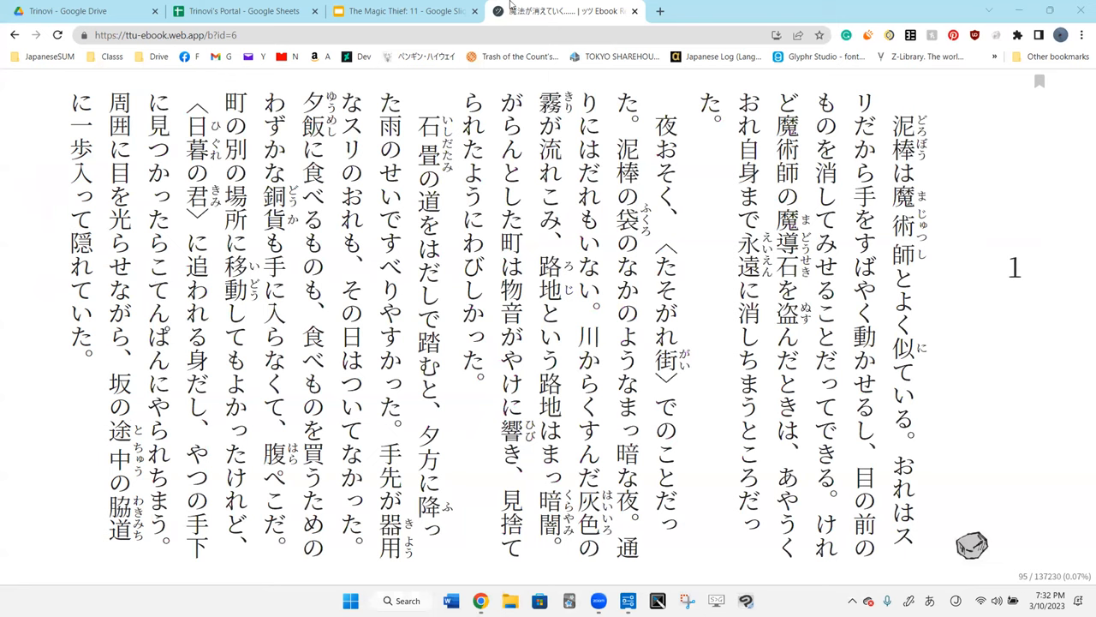
left_click(405, 10)
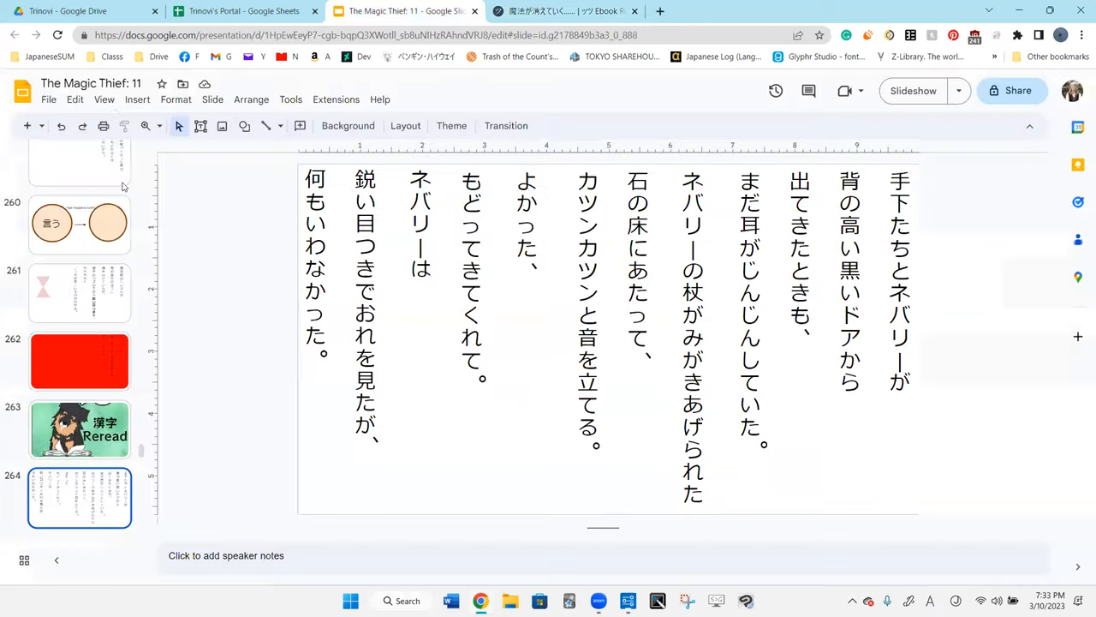